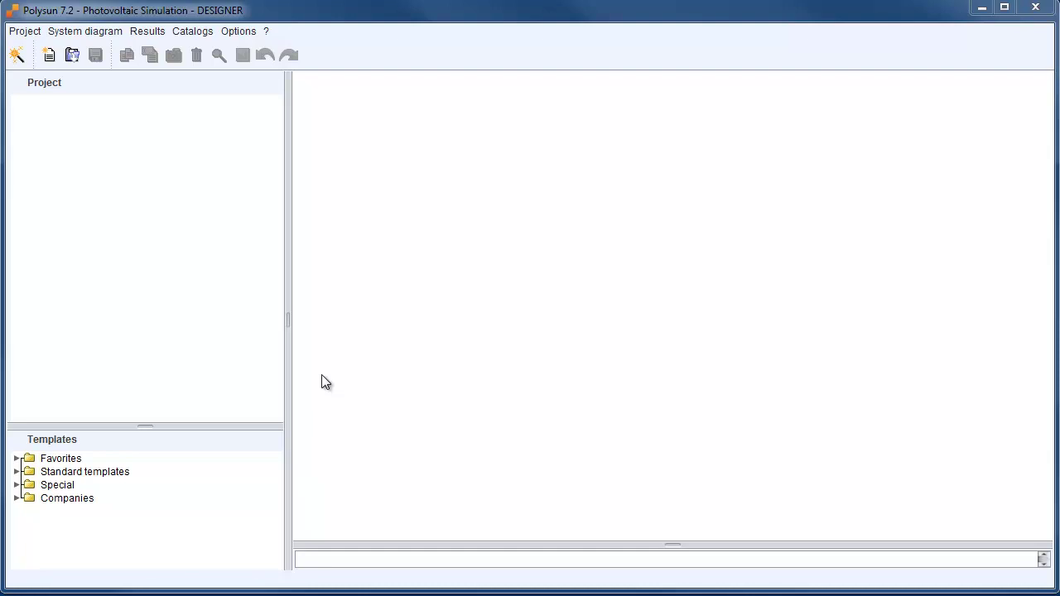
Start a new project in the wizard with Potsdam, Germany taken from the location database.
left_click(17, 58)
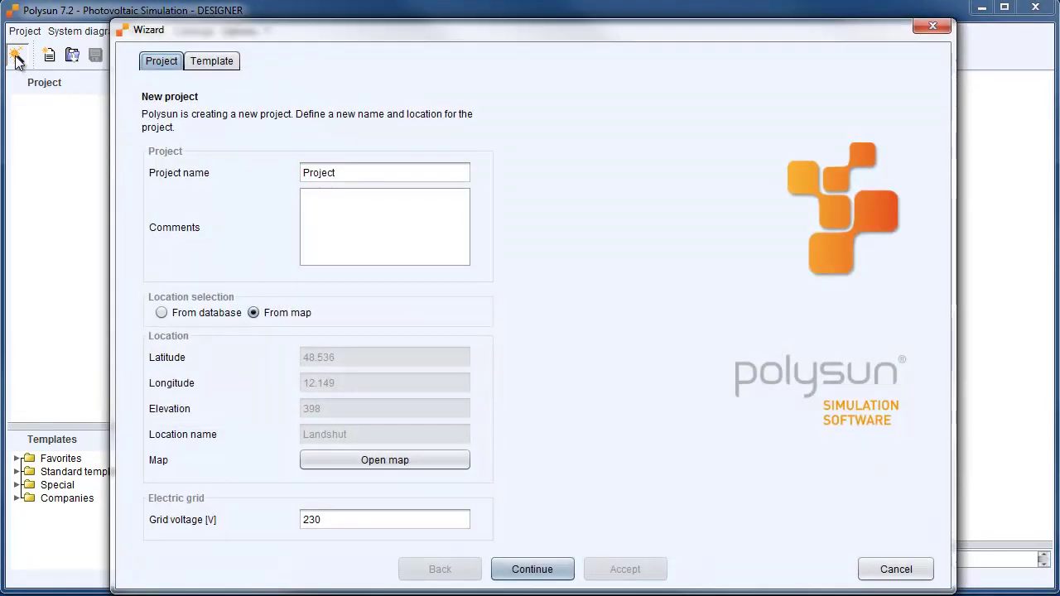
left_click(177, 317)
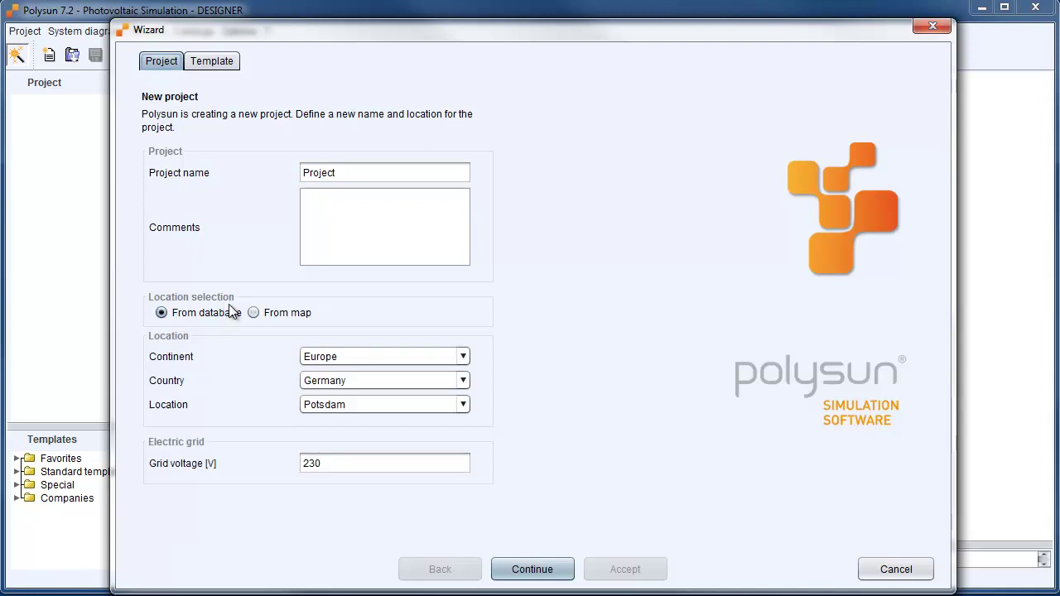
left_click(538, 570)
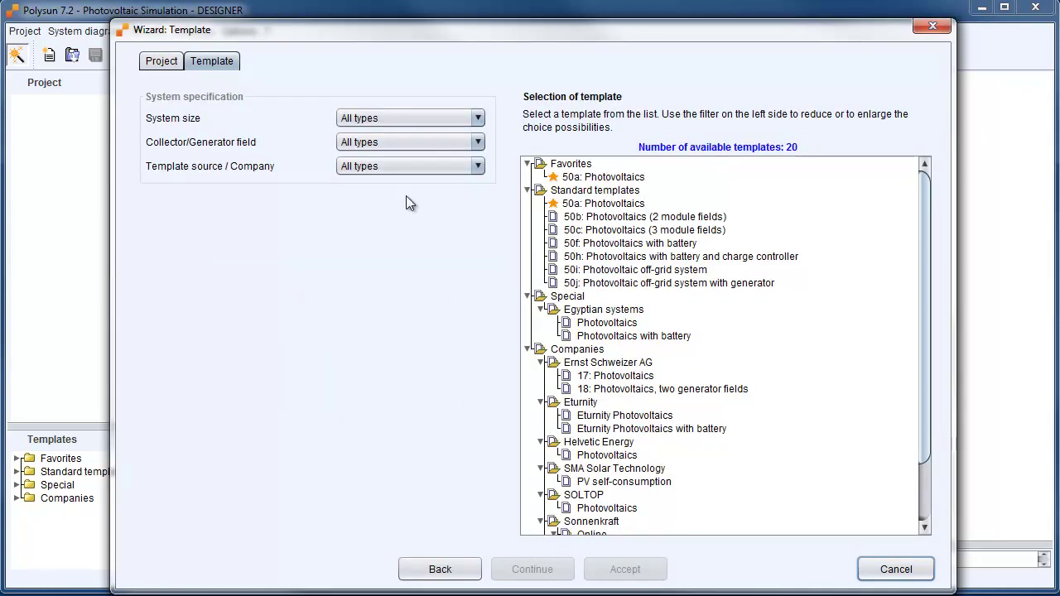
Filter templates to several fields and choose 50b: Photovoltaics (2 module fields).
left_click(382, 141)
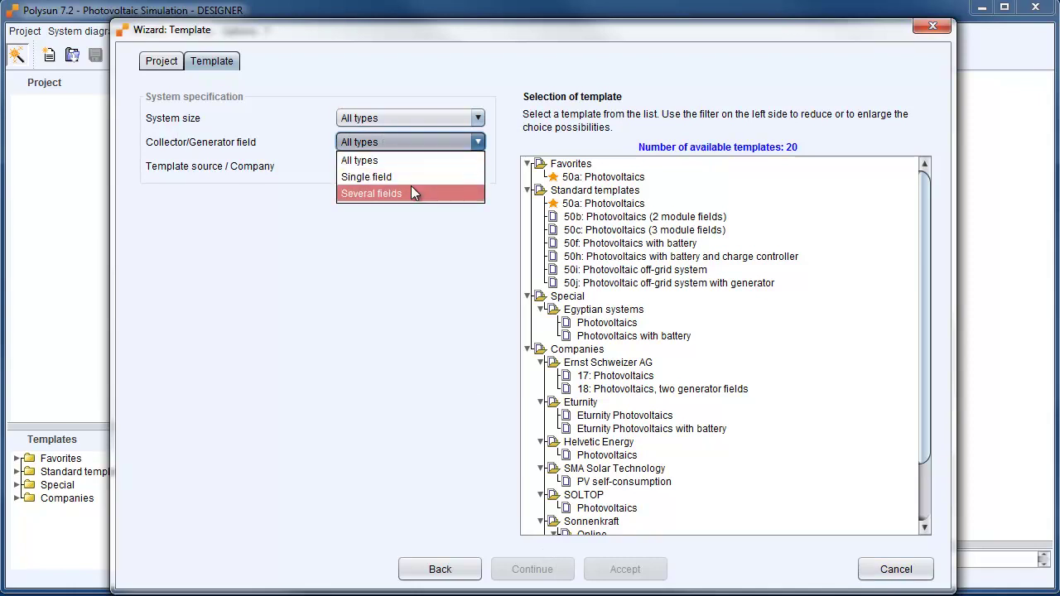
left_click(377, 193)
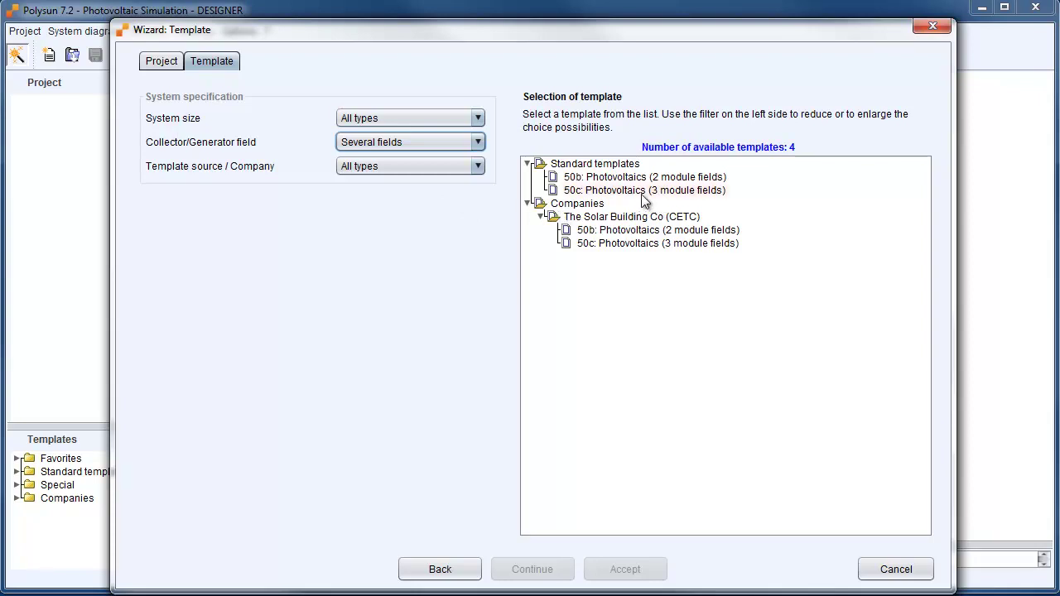
left_click(631, 177)
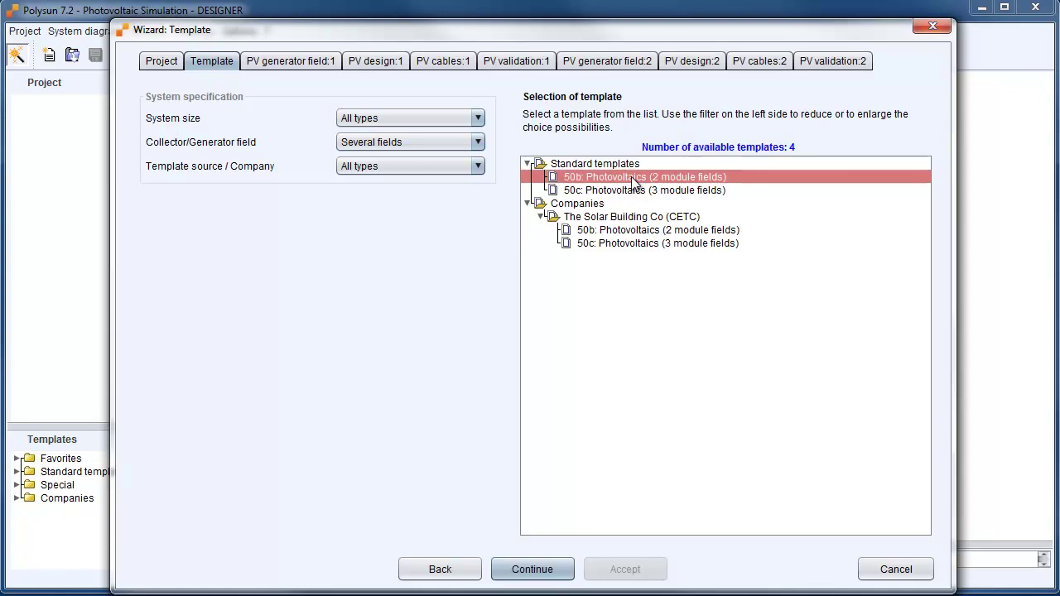
mouse_move(612, 193)
left_click(536, 570)
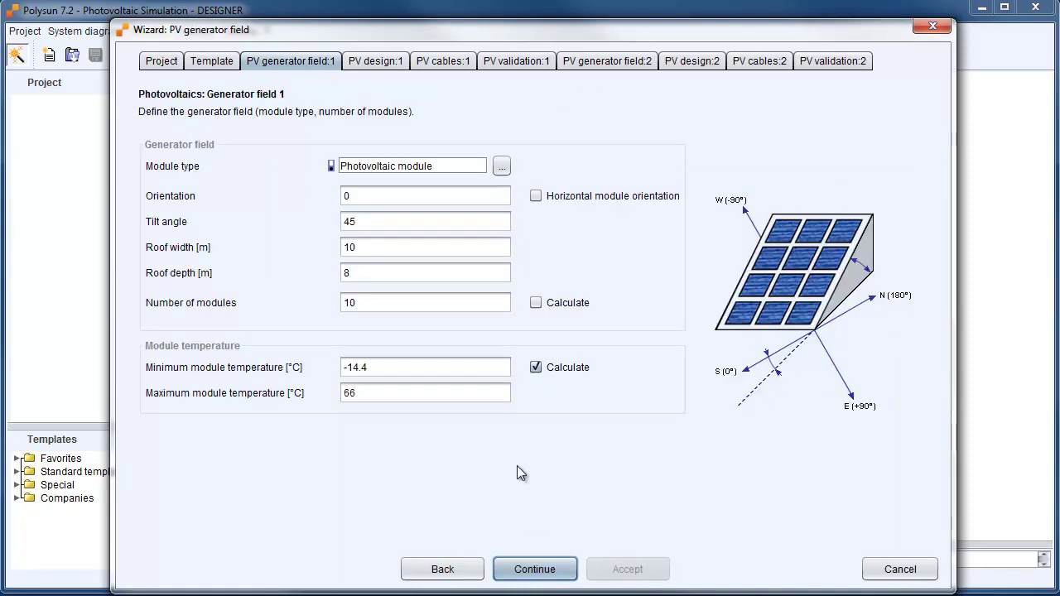
Set generator field 1's module type to IBC-200 Megaline.
left_click(502, 167)
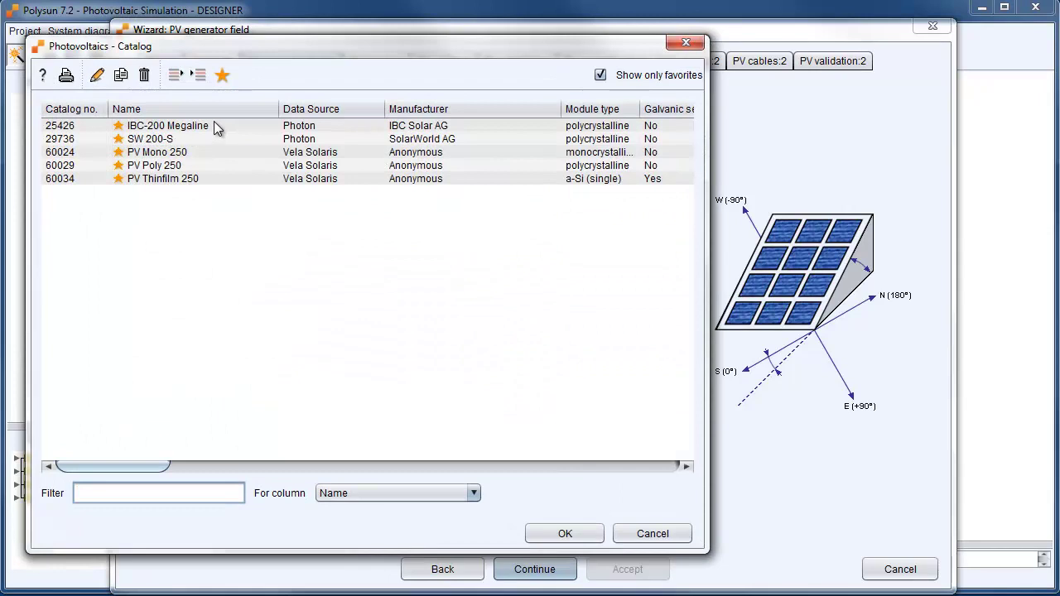
left_click(214, 123)
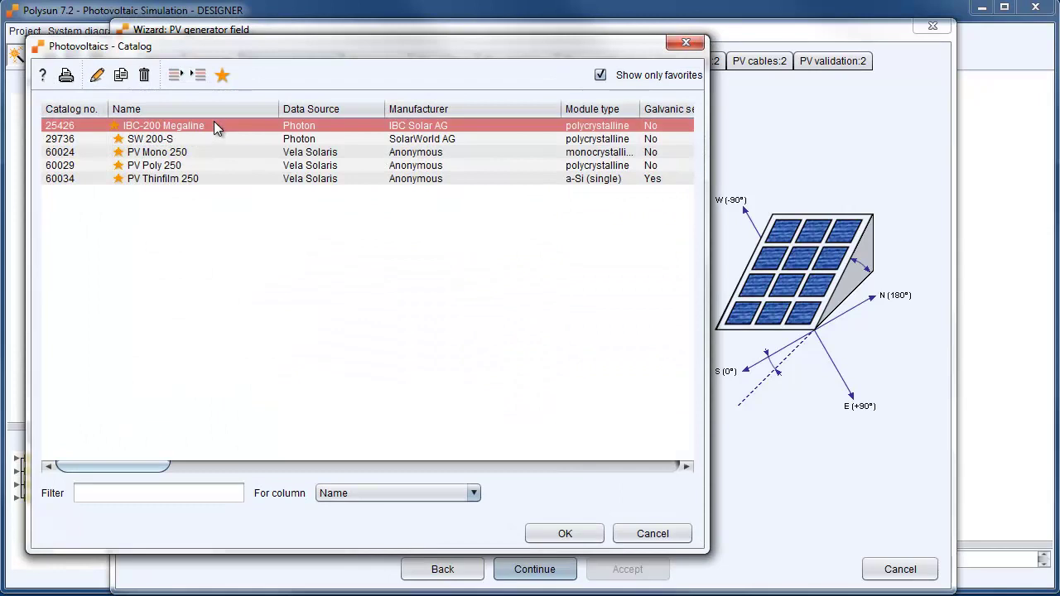
left_click(566, 532)
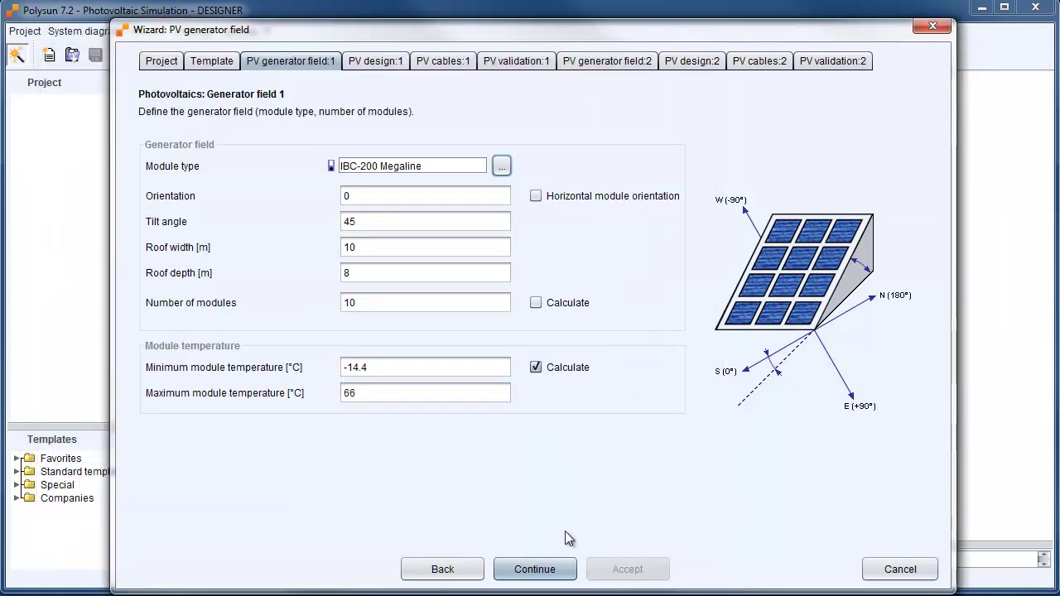
Give field 1 orientation 90, tilt angle 35° and 21 modules.
left_click(365, 195)
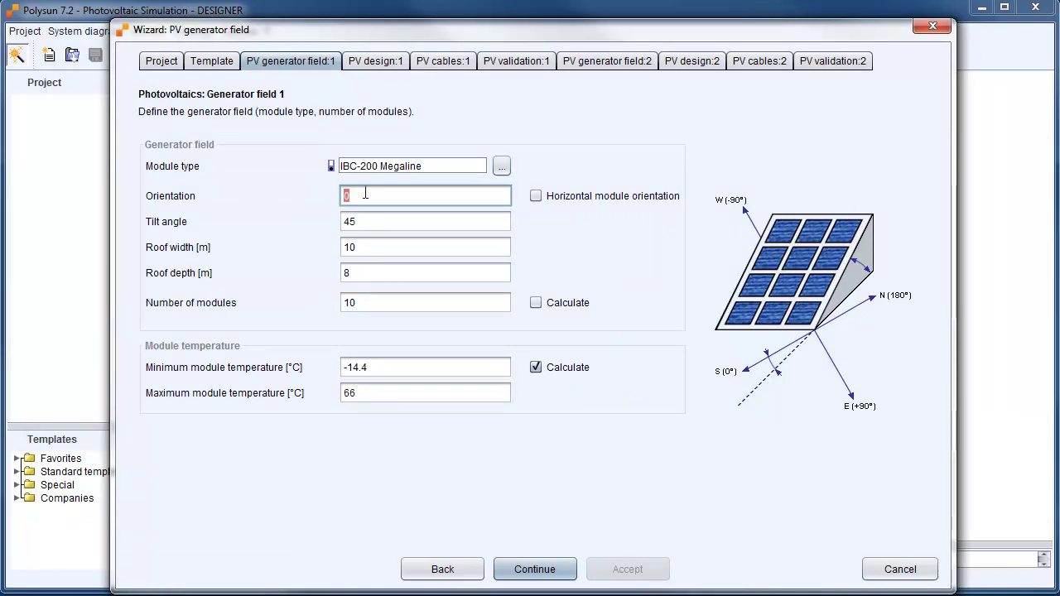
type("90")
left_click(360, 221)
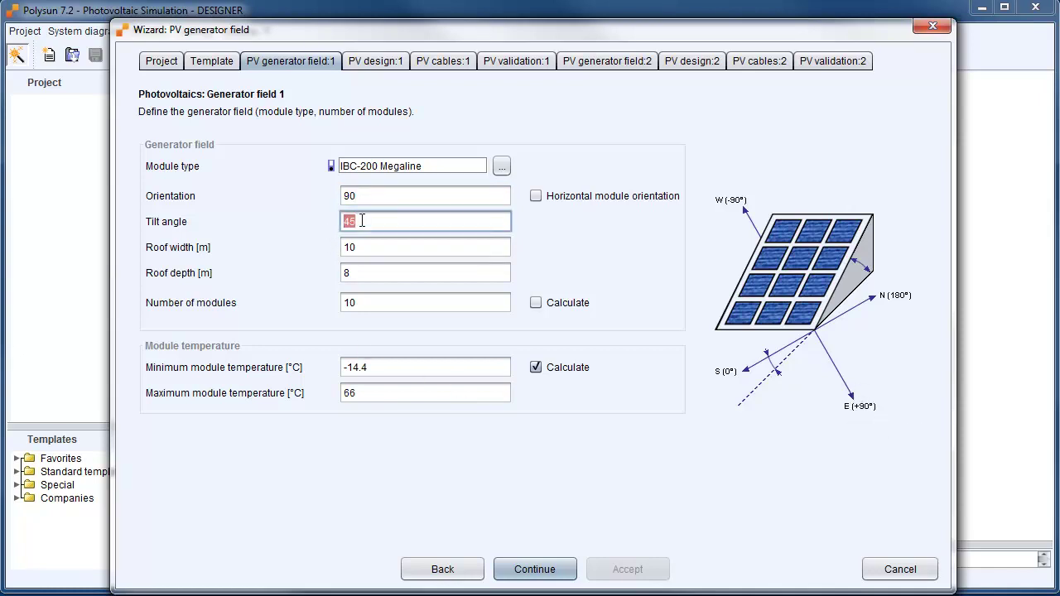
type("35")
left_click(377, 302)
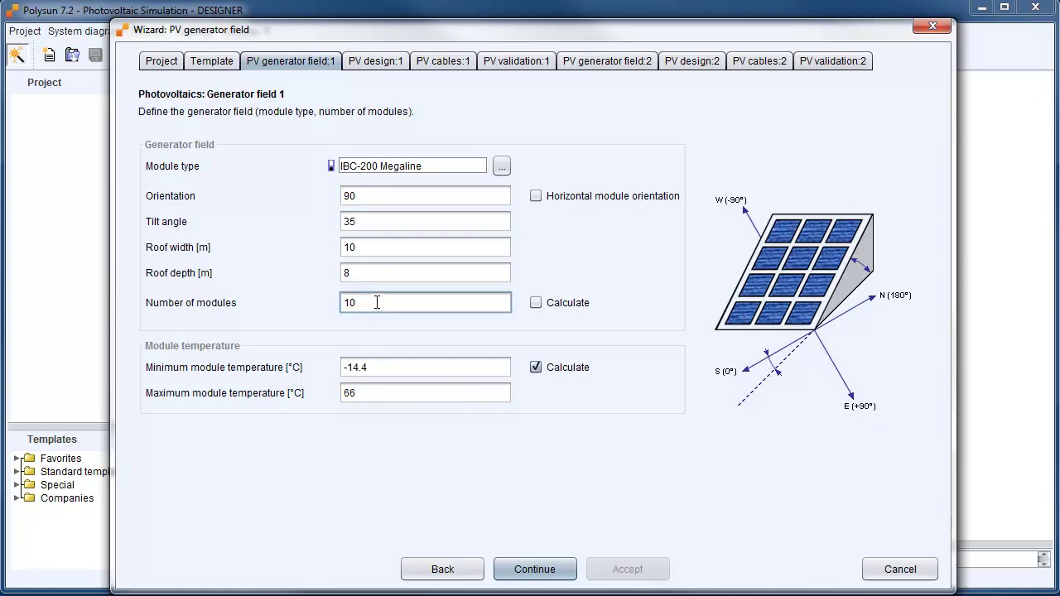
double_click(368, 302)
type("21")
left_click(540, 577)
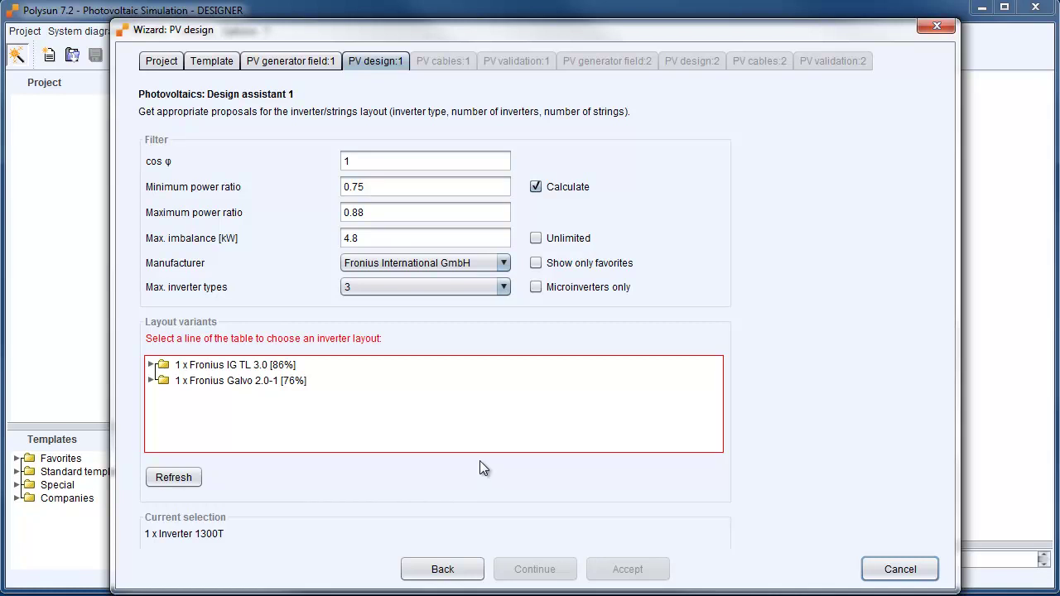
Choose one Fronius IG TL 3.0 inverter with 1 string x 21 modules for field 1.
left_click(151, 365)
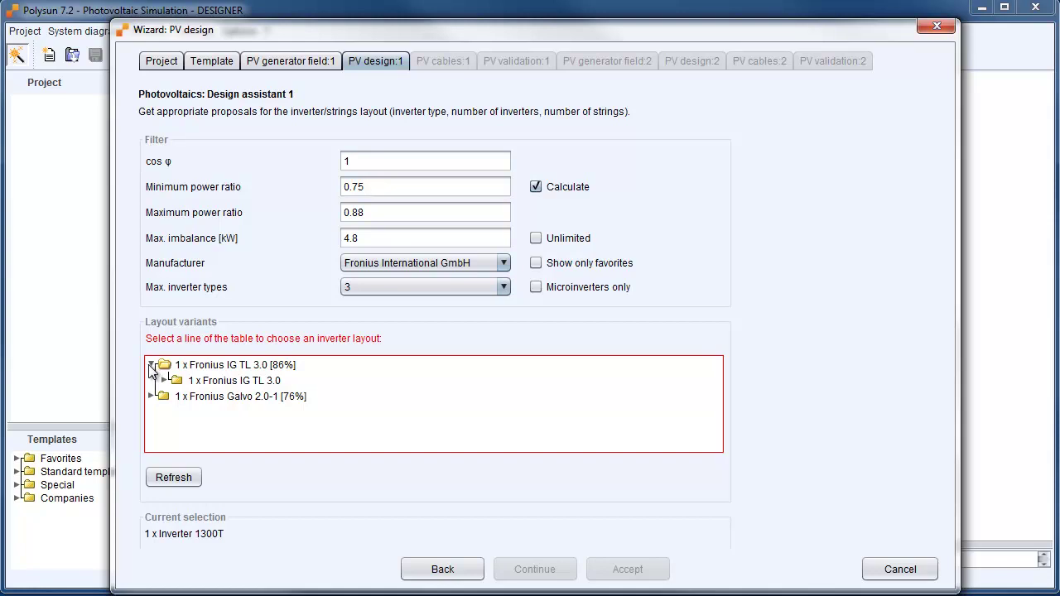
left_click(165, 381)
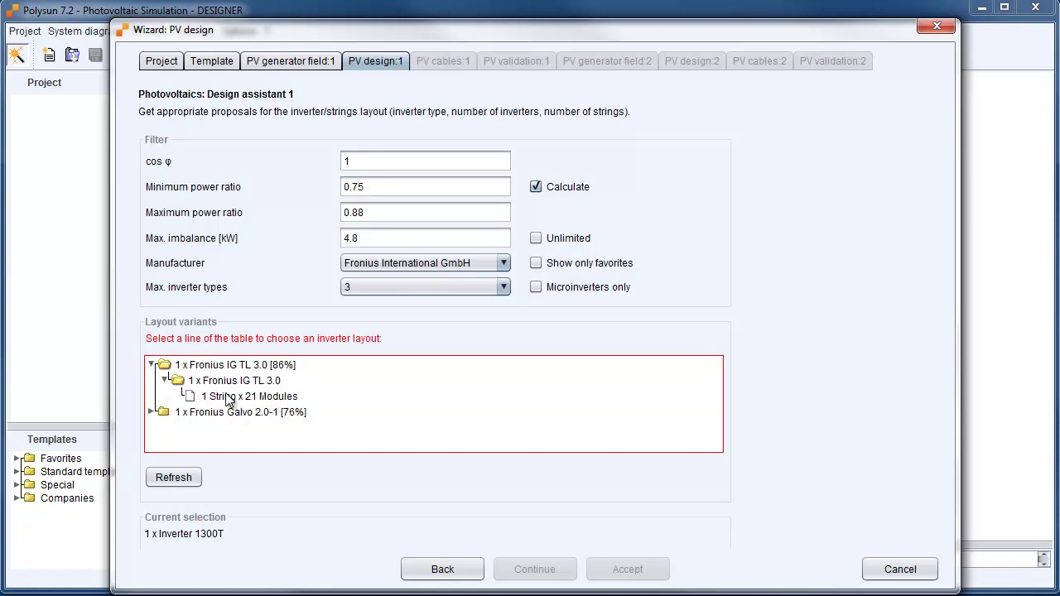
left_click(229, 395)
left_click(543, 571)
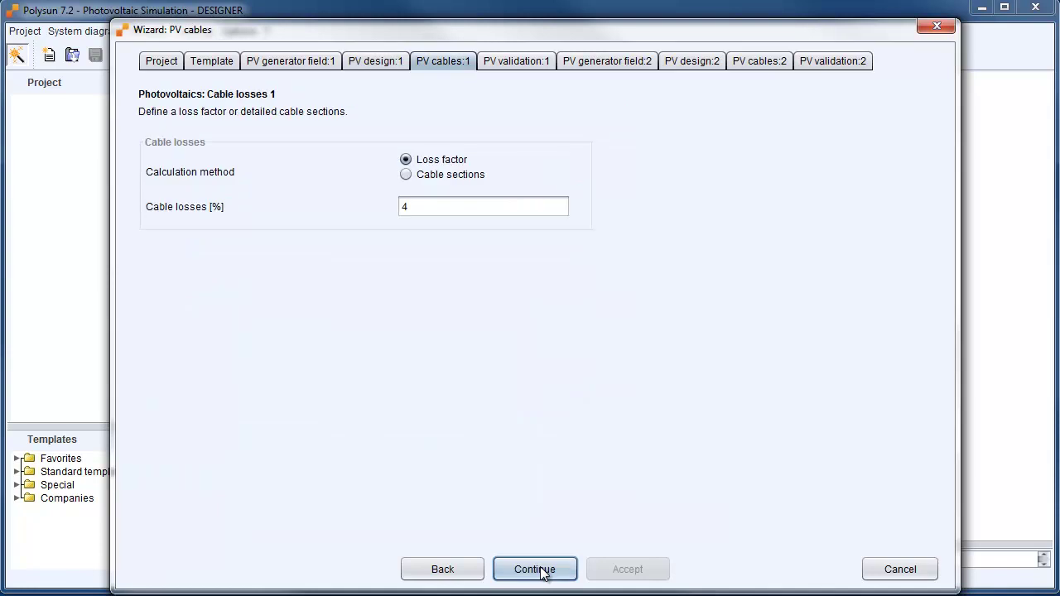
Set field 1's cable losses to 1% and pass the validation check.
double_click(414, 207)
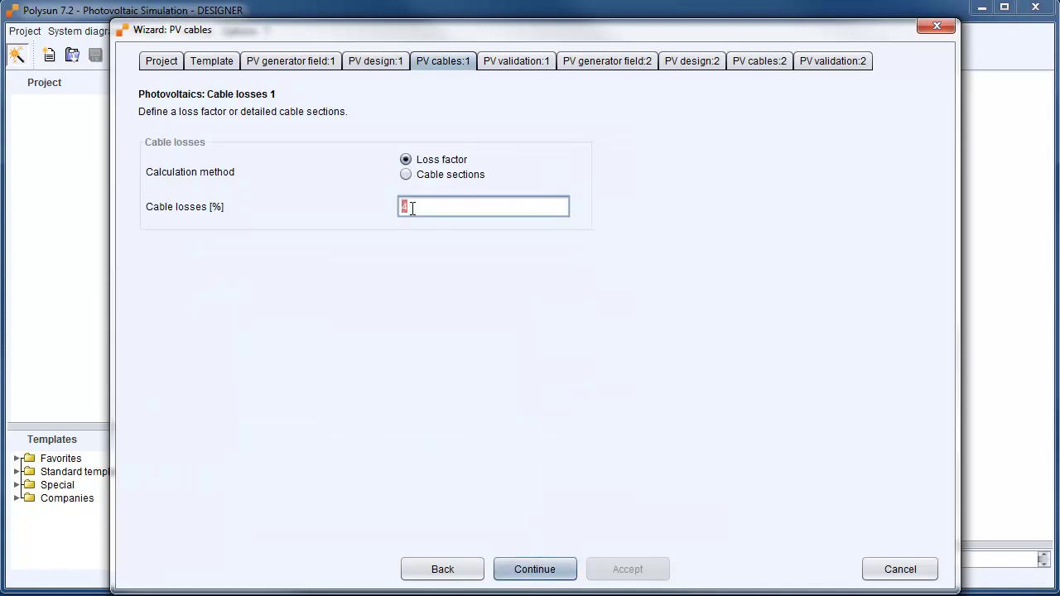
type("1")
left_click(532, 569)
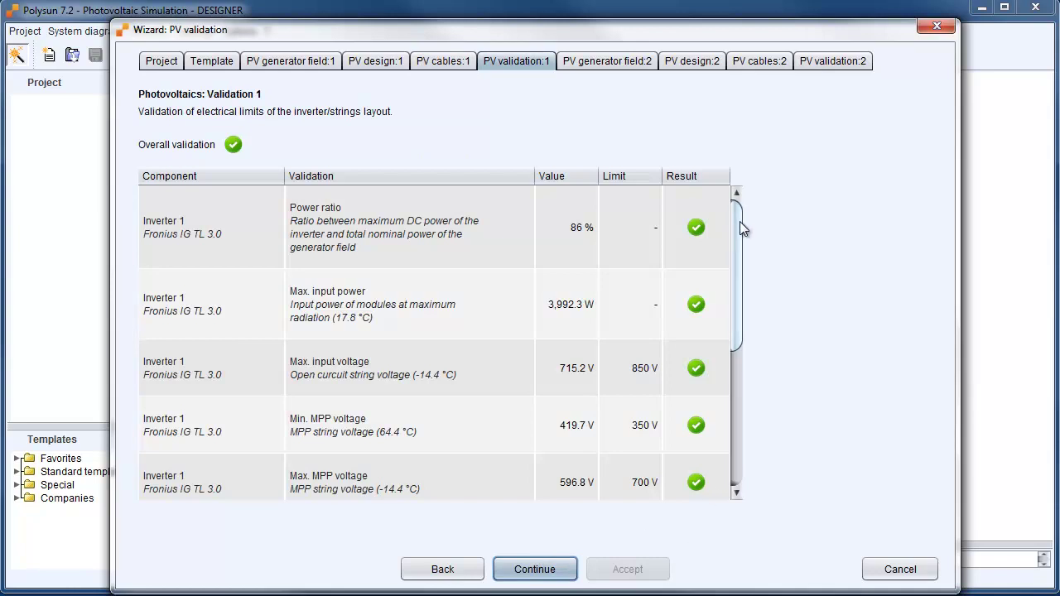
left_click_drag(739, 221, 762, 199)
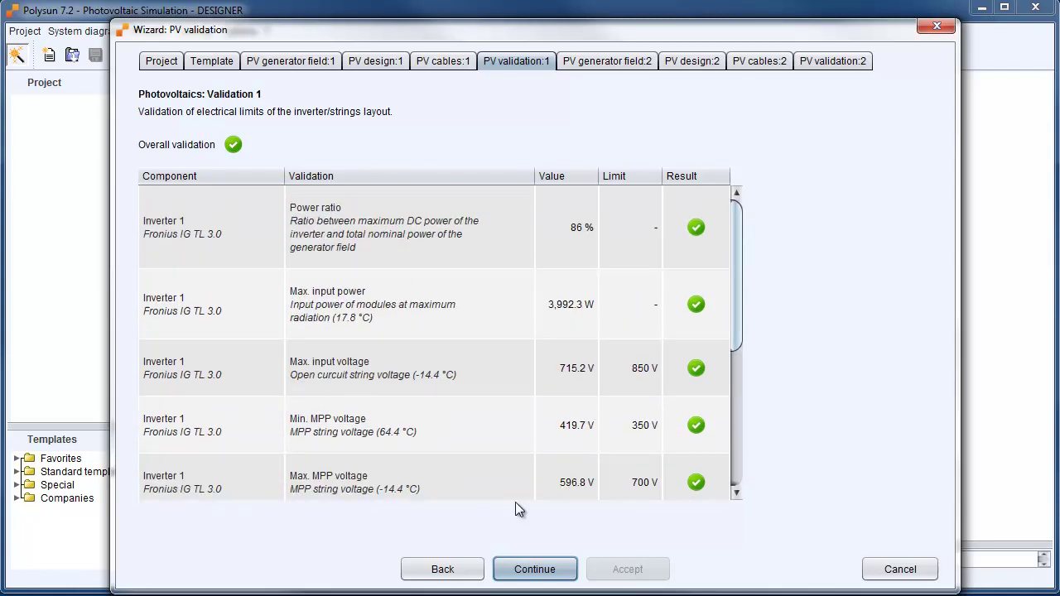
left_click(549, 568)
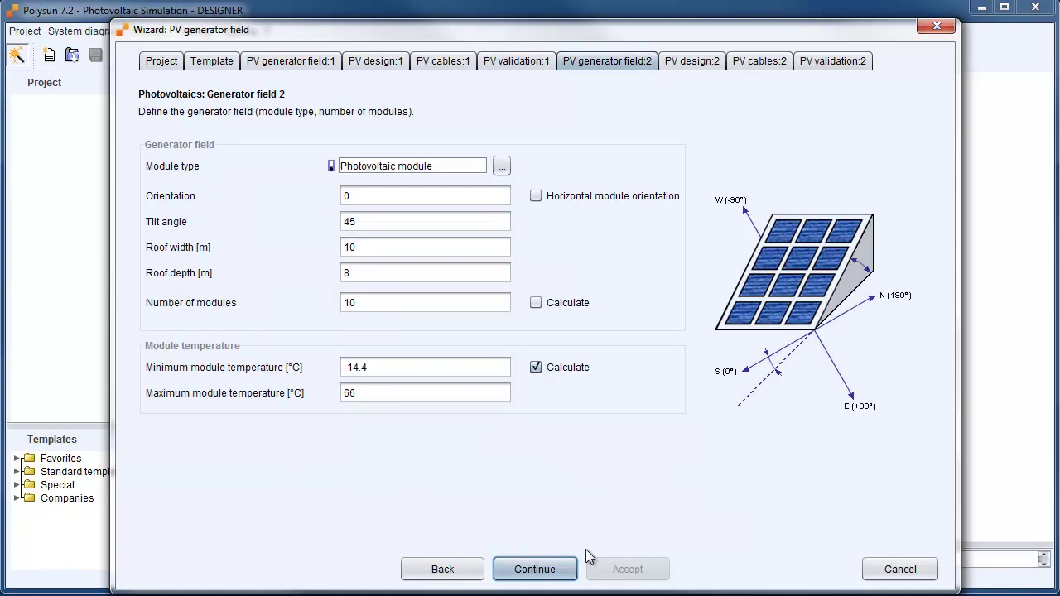
Set generator field 2's module type to IBC-200 Megaline.
left_click(501, 167)
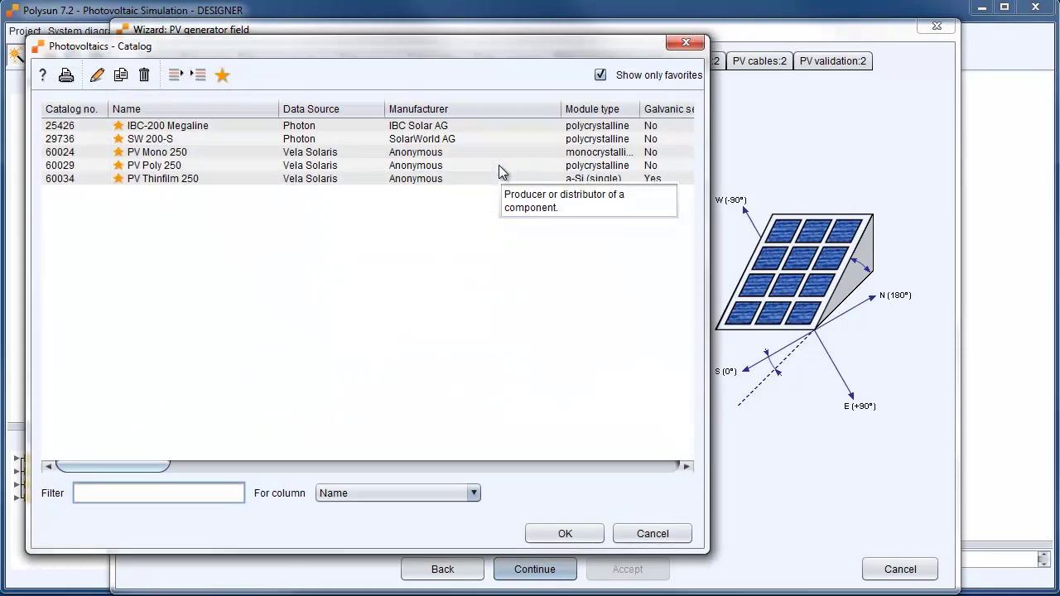
left_click(218, 126)
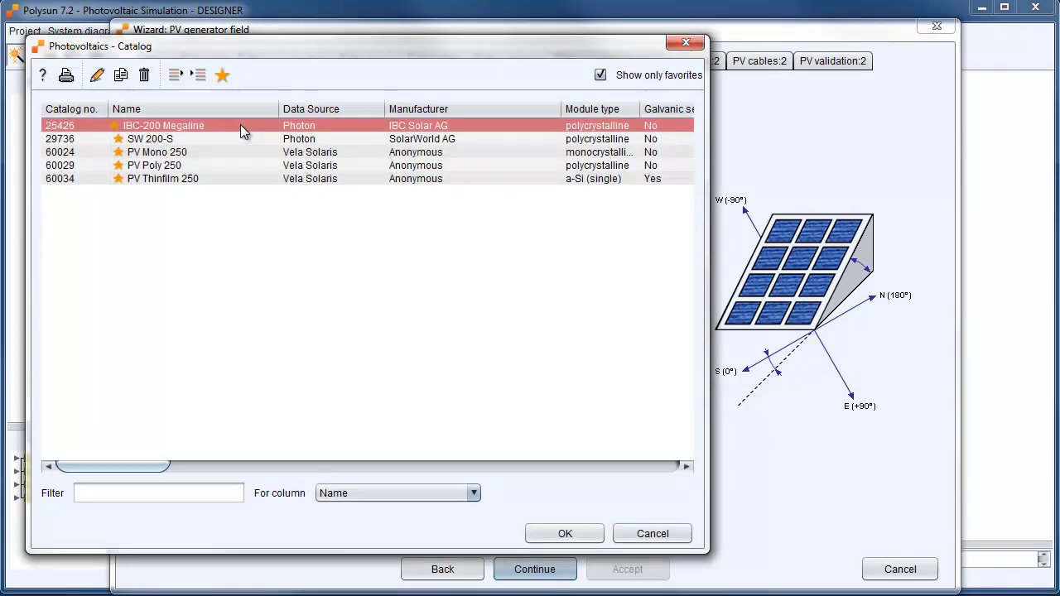
left_click(583, 530)
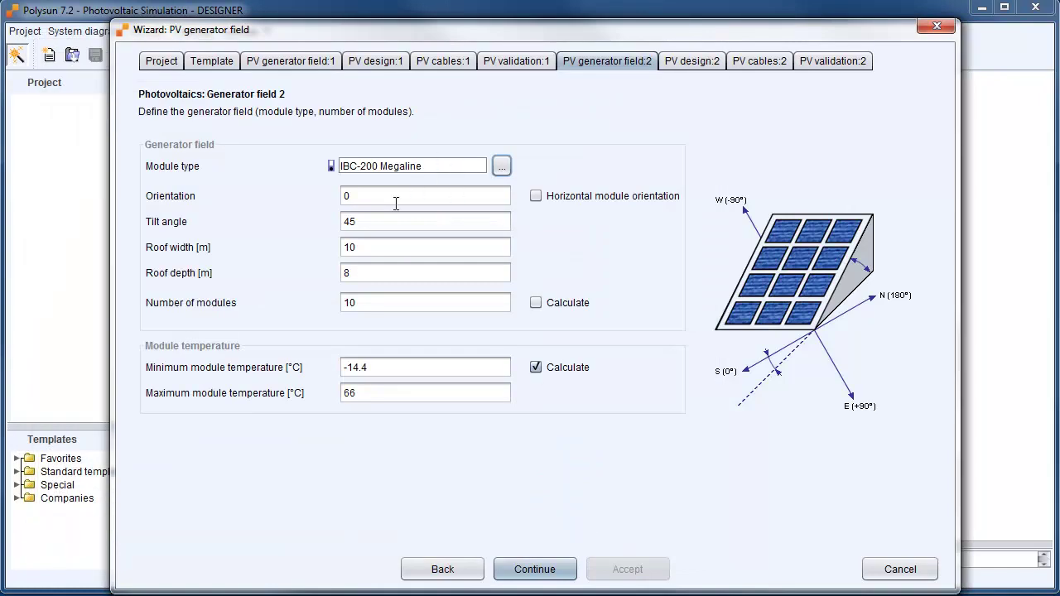
Give field 2 orientation -90, tilt angle 35° and 21 modules.
double_click(391, 202)
type("-90")
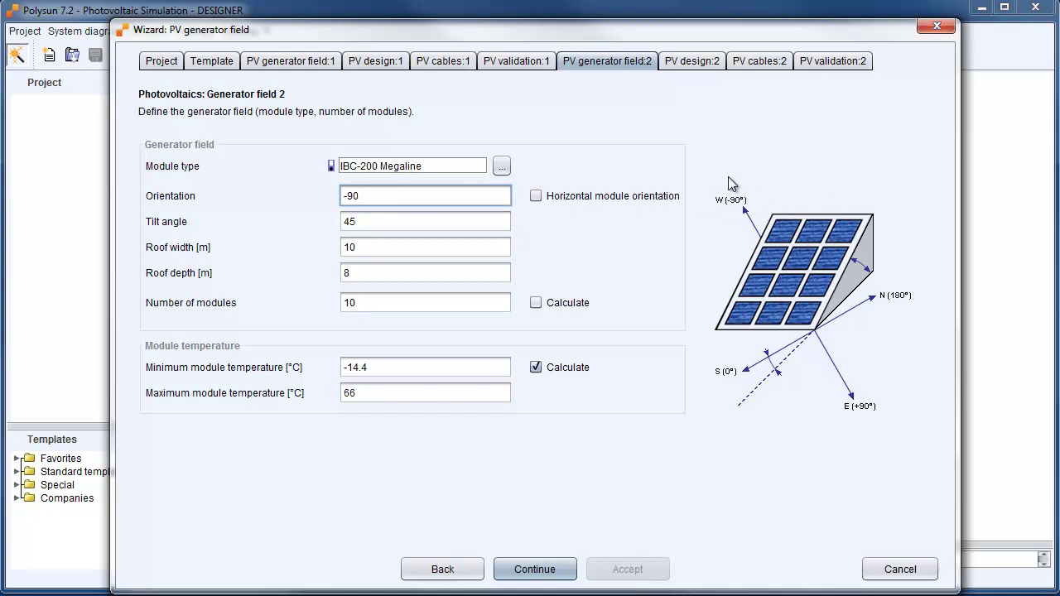
double_click(386, 222)
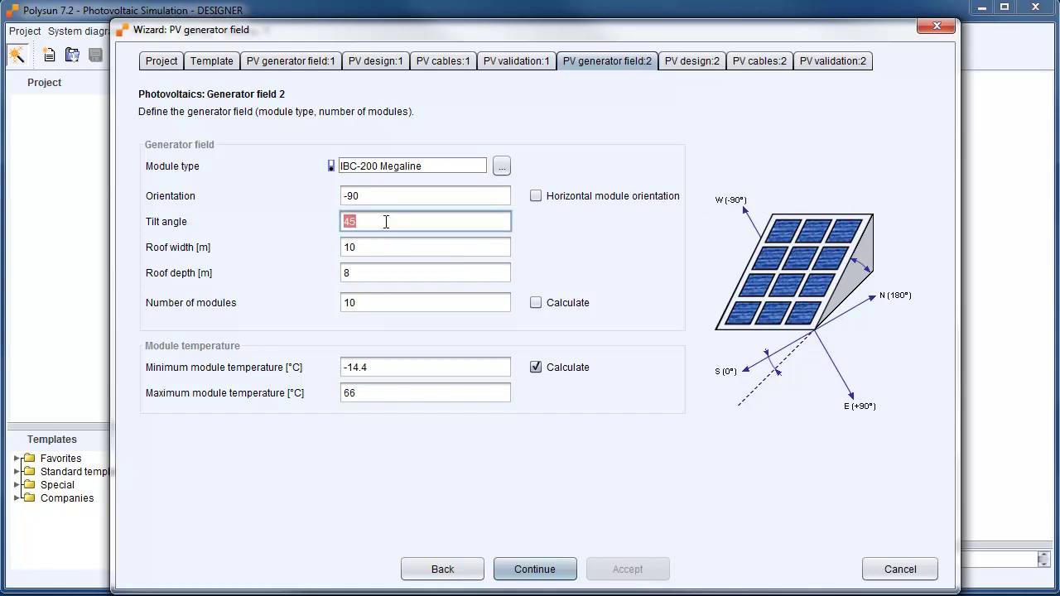
type("35")
double_click(386, 303)
type("21")
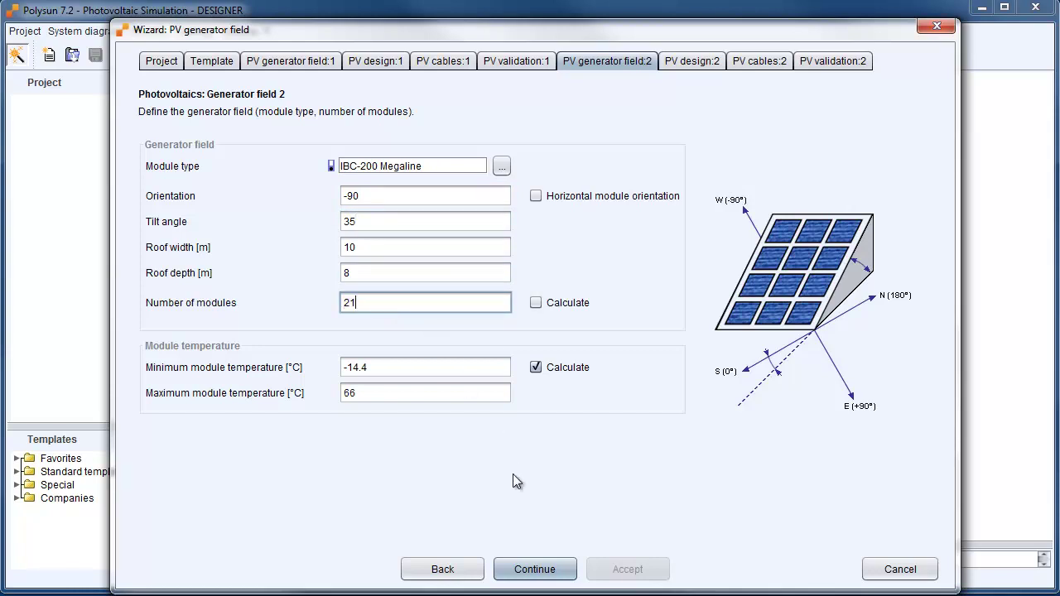
left_click(545, 564)
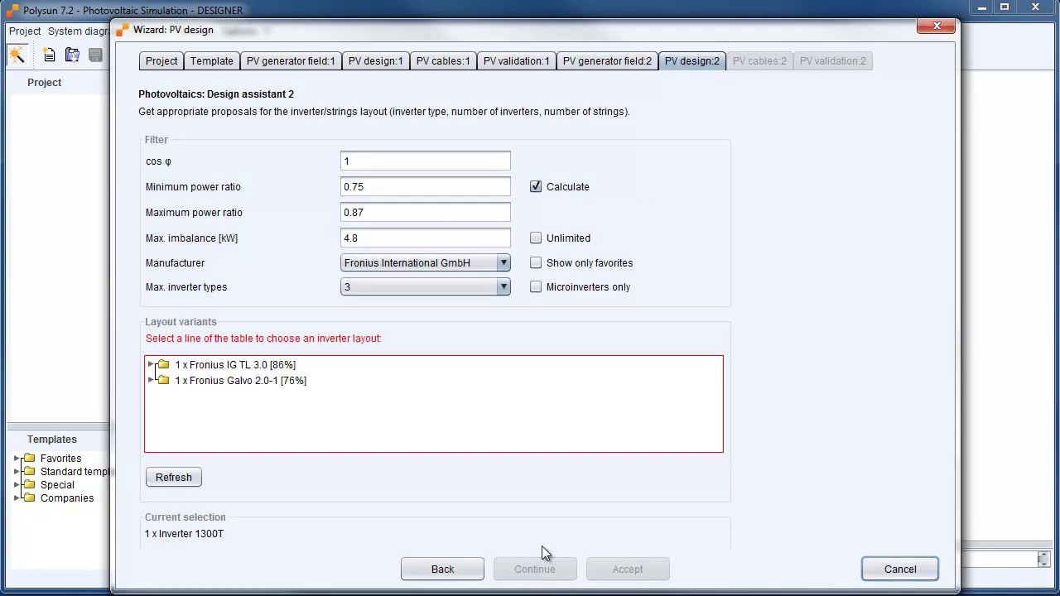
Choose one Fronius IG TL 3.0 inverter with 1 string x 21 modules for field 2.
left_click(150, 364)
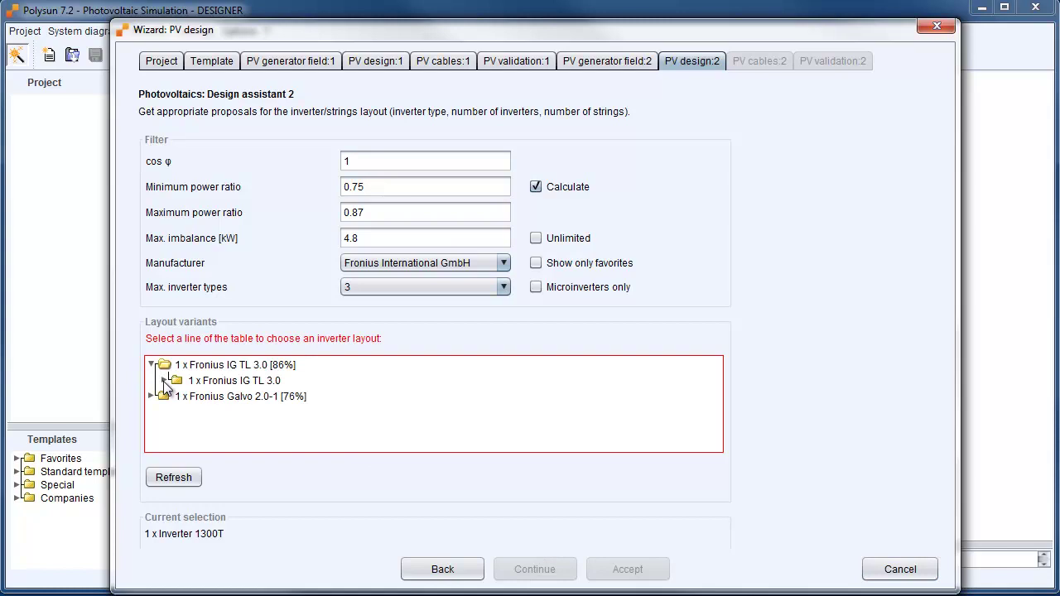
left_click(180, 380)
double_click(178, 379)
left_click(226, 396)
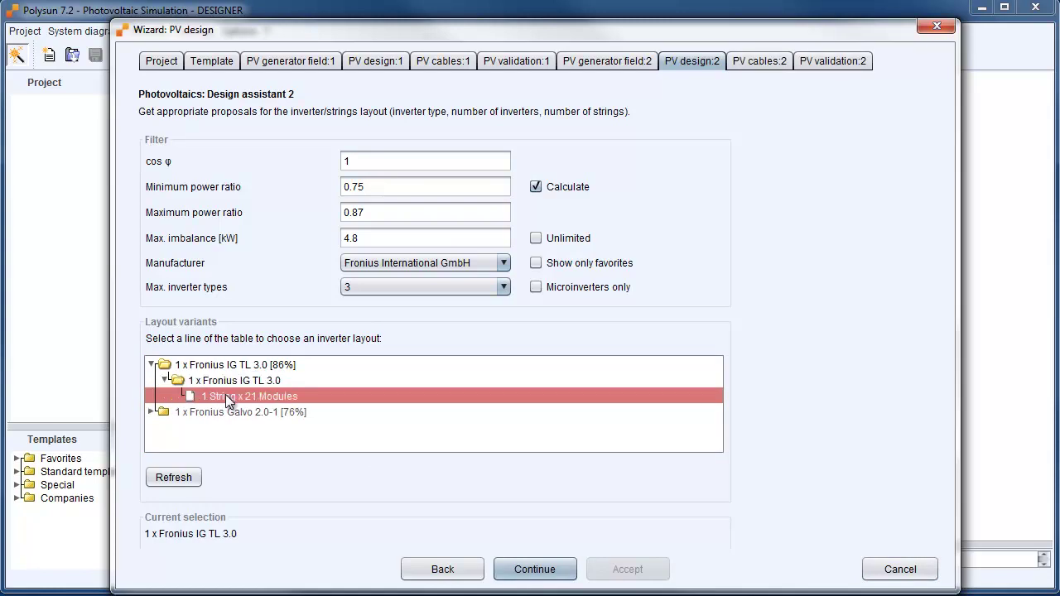
left_click(539, 575)
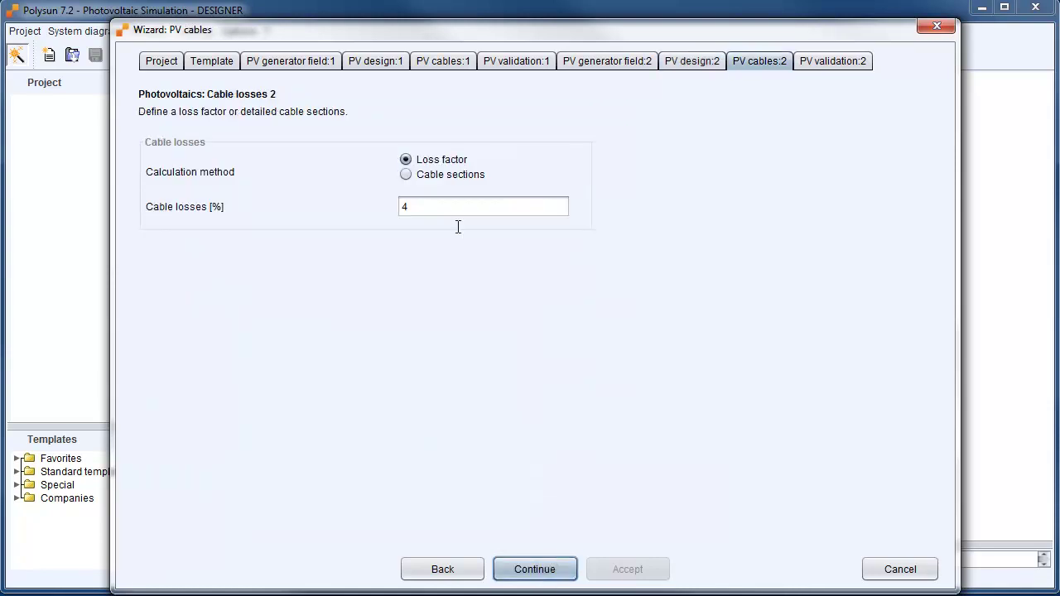
Set field 2's cable losses to 1% and accept the validated PV design.
left_click(442, 206)
double_click(442, 206)
type("1")
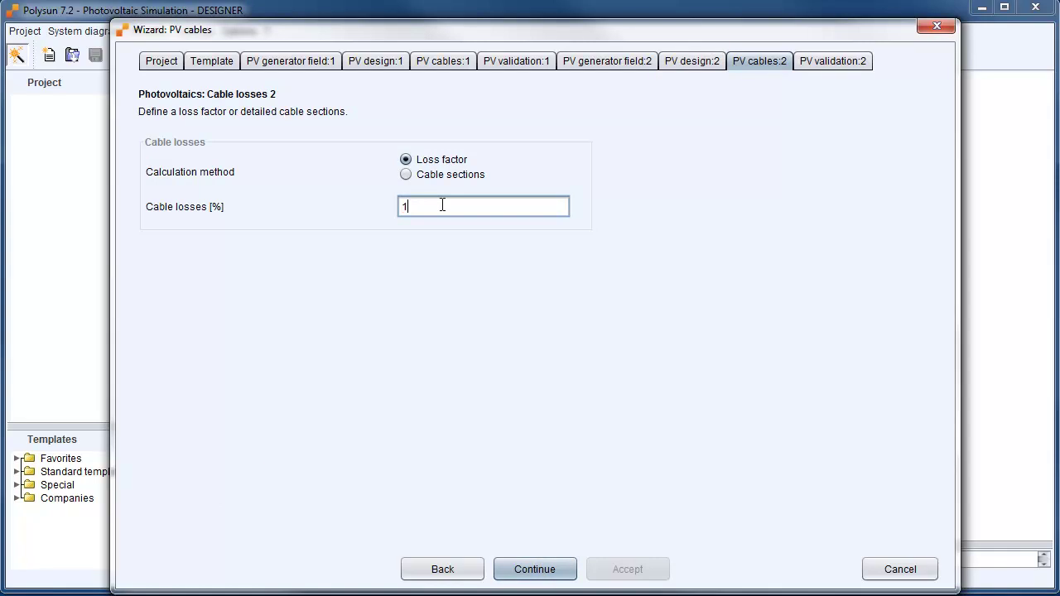
left_click(531, 571)
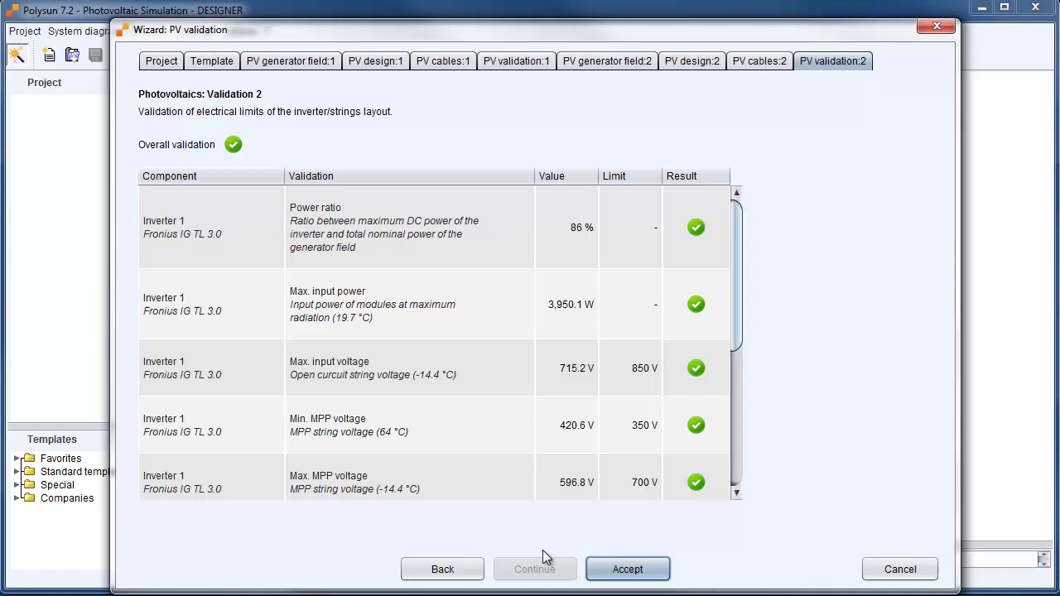
left_click_drag(739, 207, 765, 408)
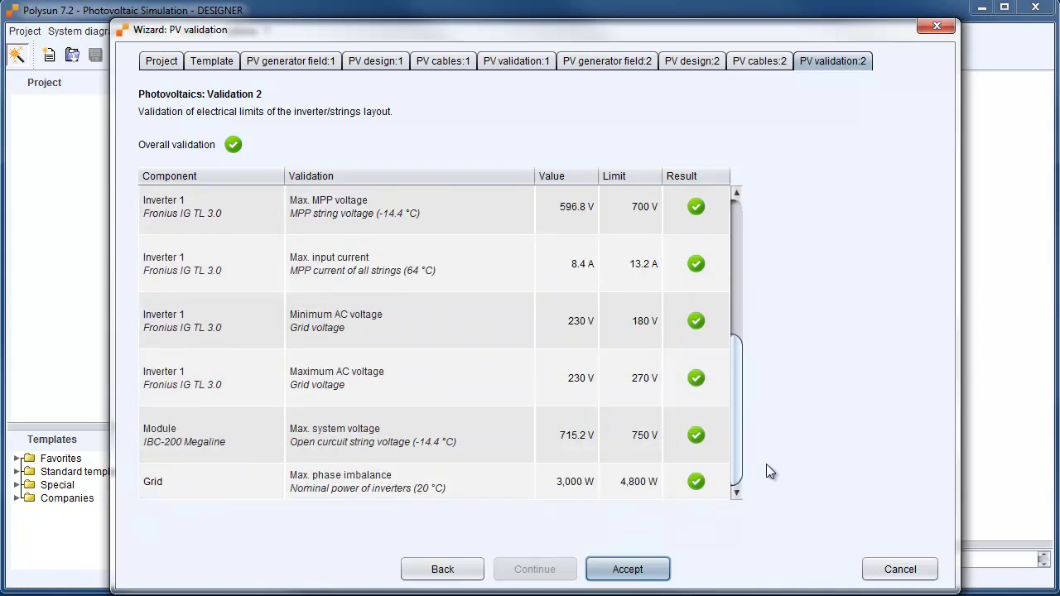
left_click_drag(766, 471, 763, 189)
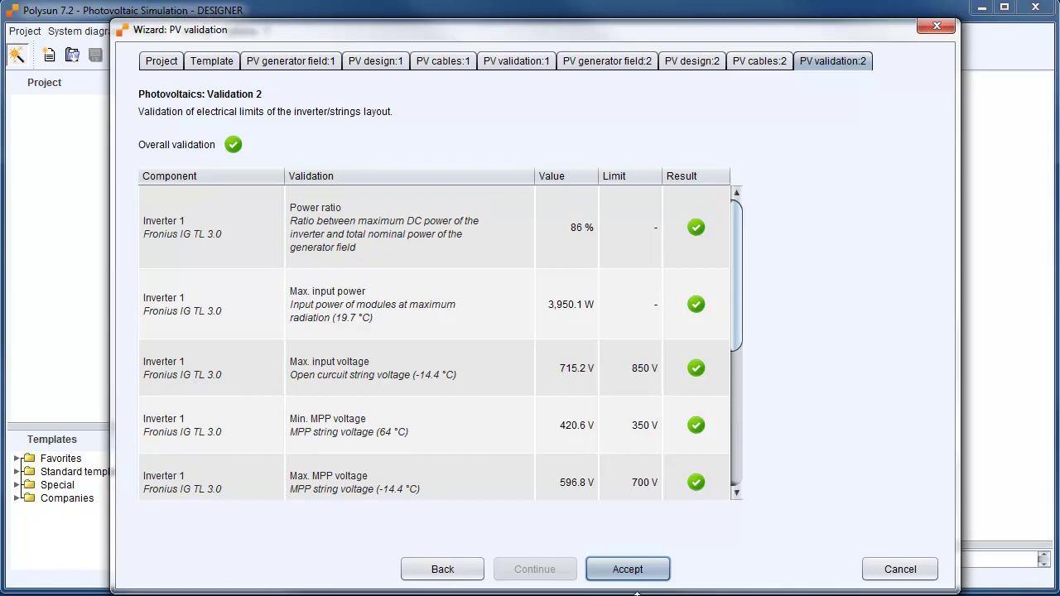
left_click(639, 570)
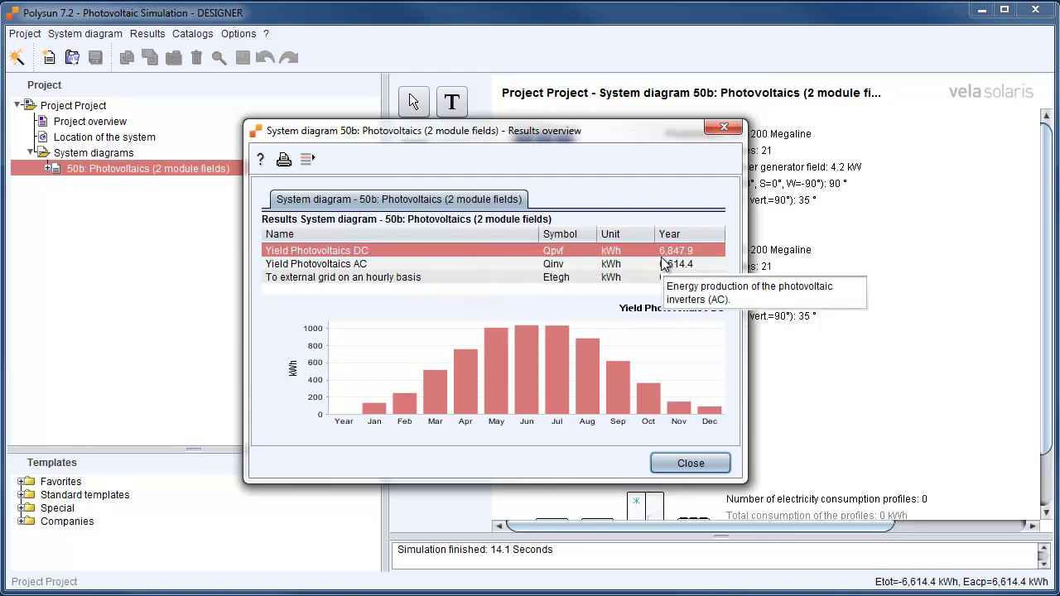
Chart the Yield Photovoltaics AC row (6,614.4 kWh) and close the results overview.
left_click(697, 265)
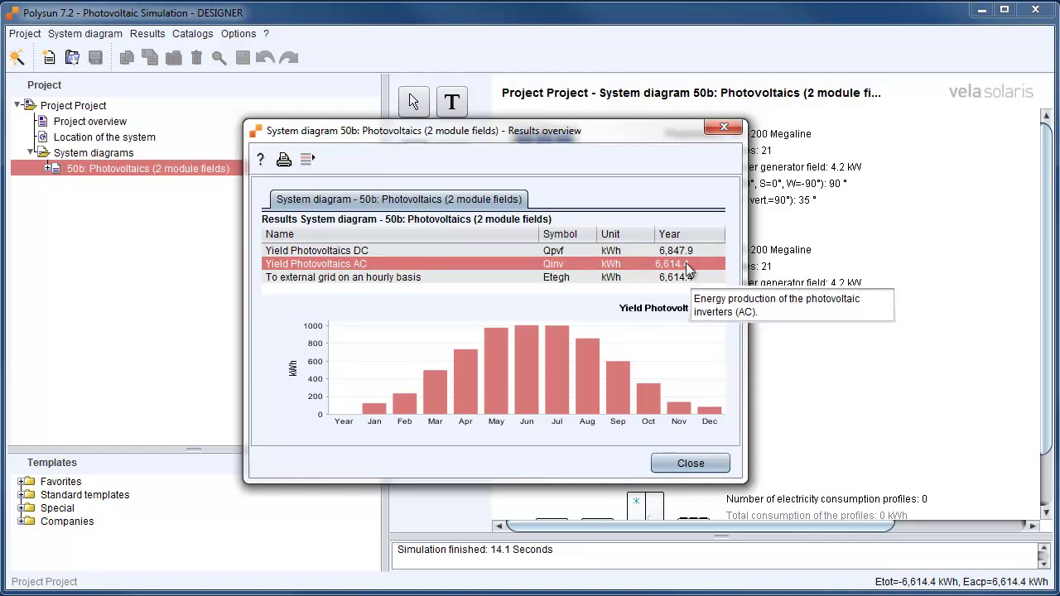
left_click(700, 464)
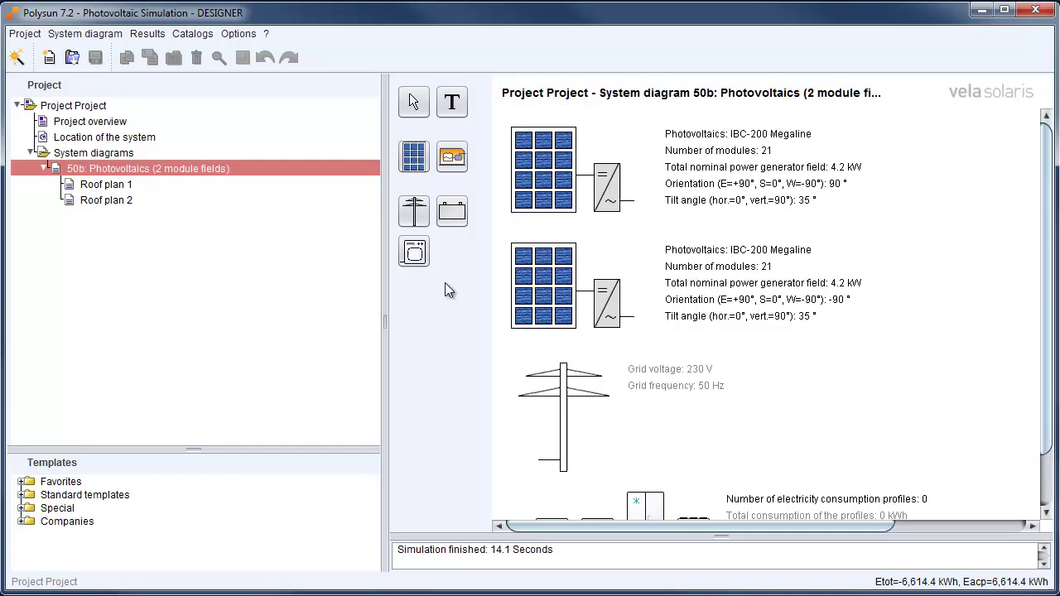
Copy the 50b system diagram and name the copy '2 module fields'.
left_click(45, 167)
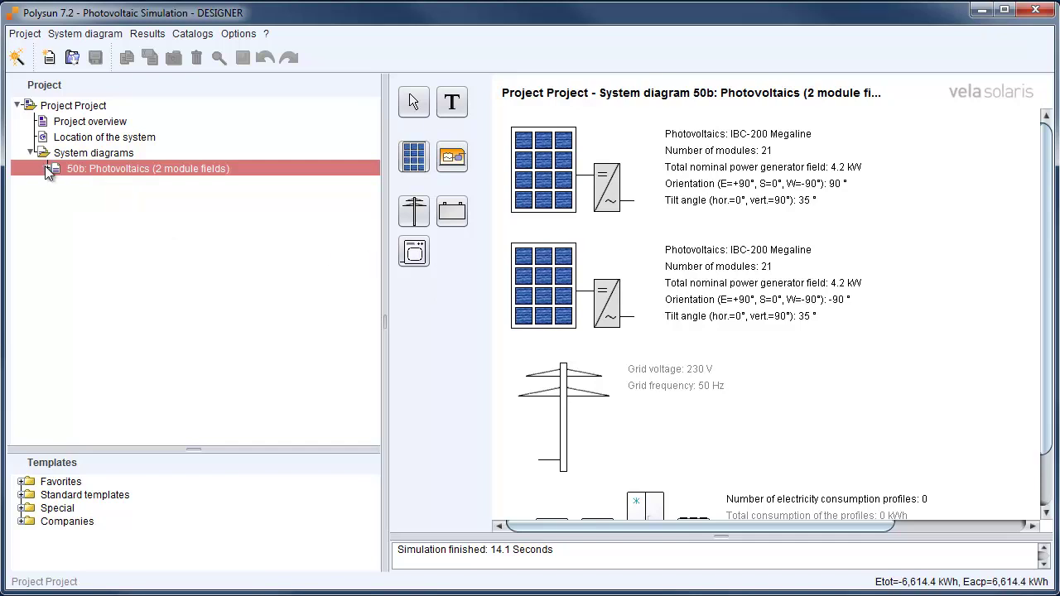
right_click(72, 167)
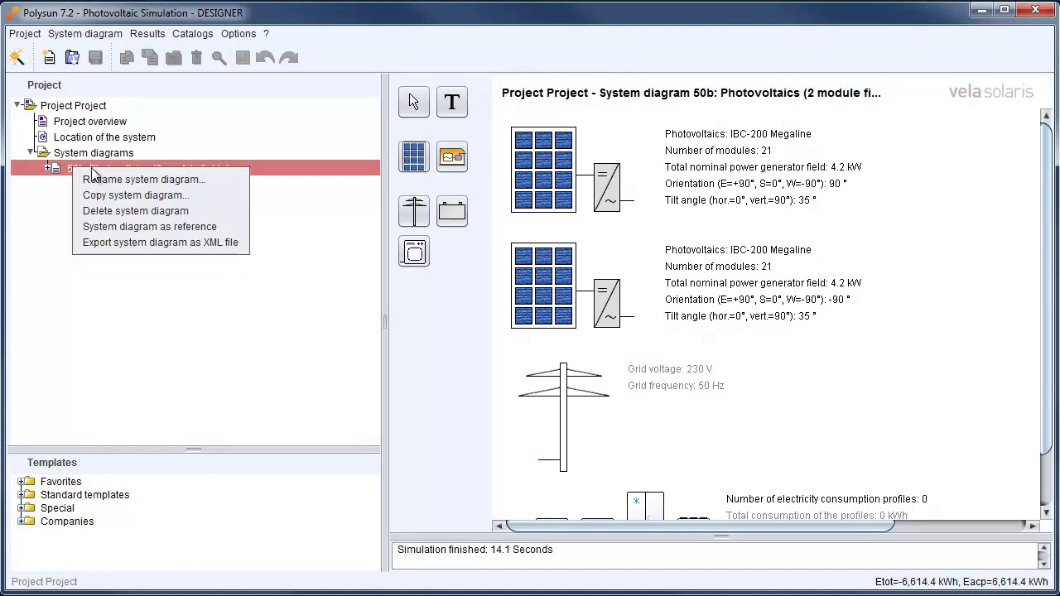
left_click(100, 197)
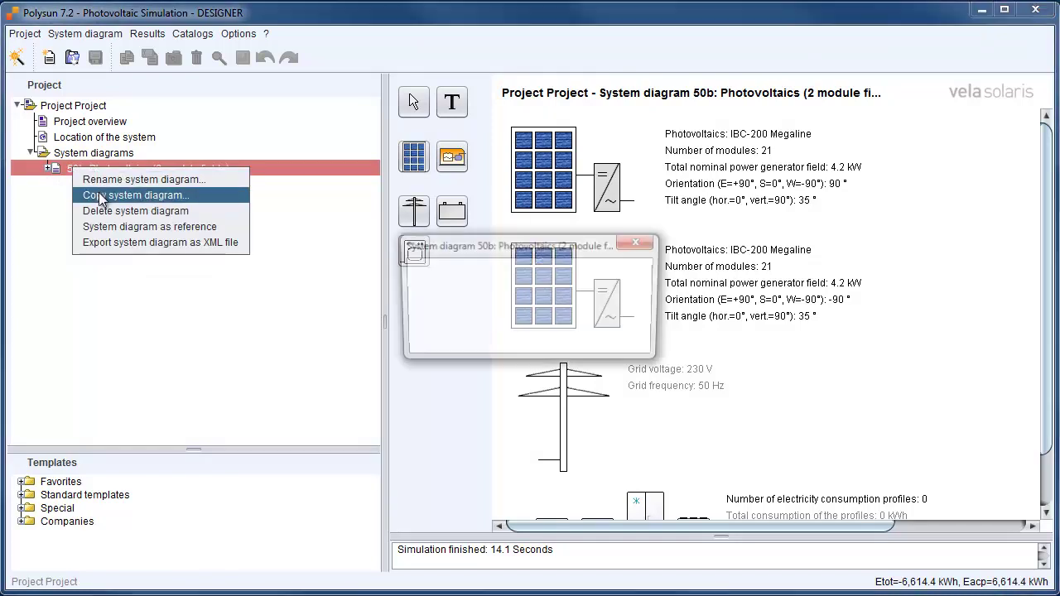
type("2")
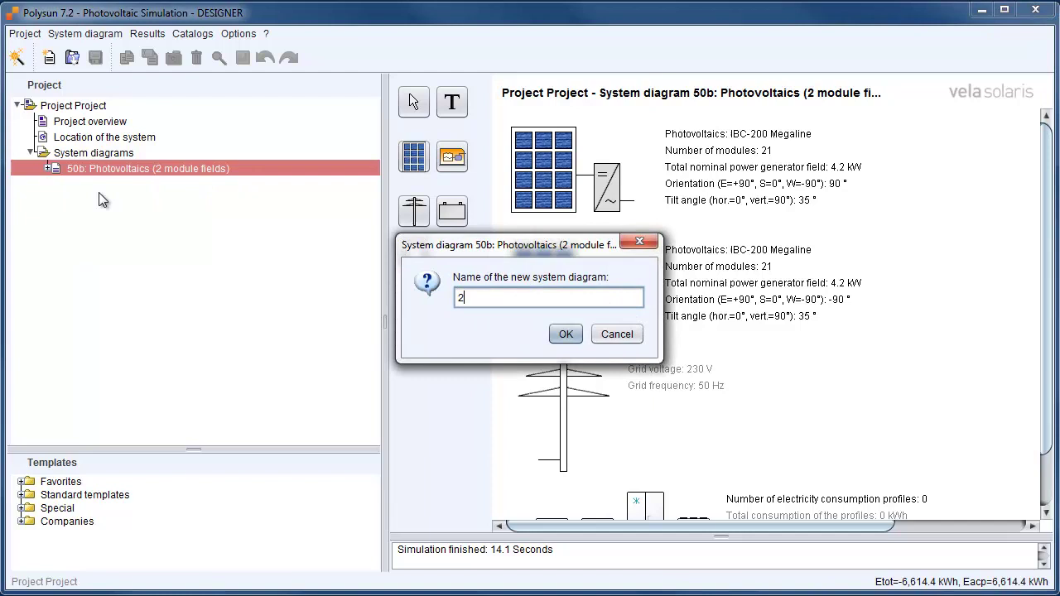
type(" module fields")
key("Return")
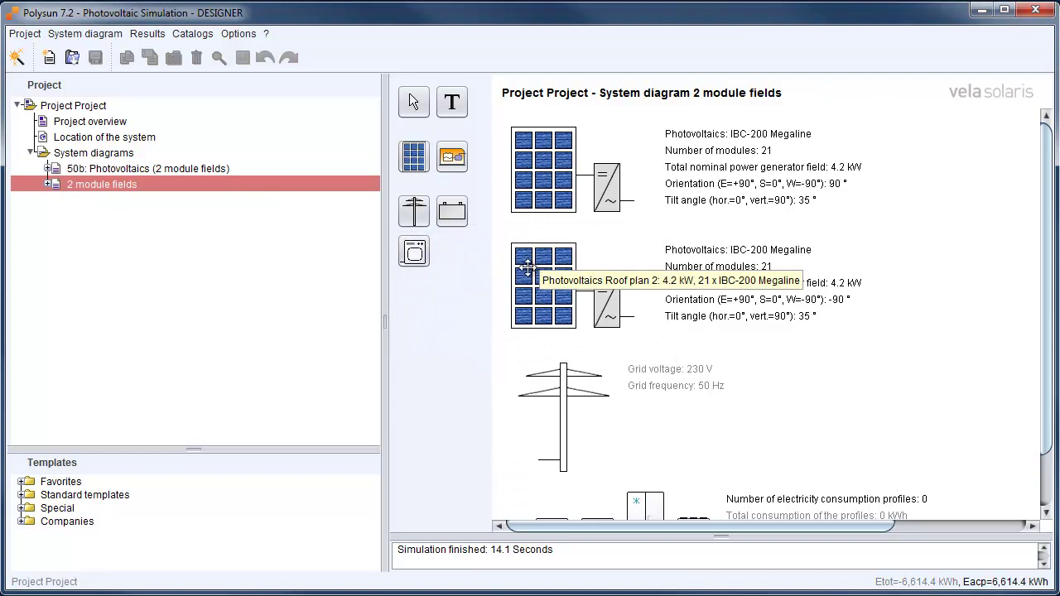
Delete the second PV field group and its inverter, then select the remaining field.
left_click(539, 263)
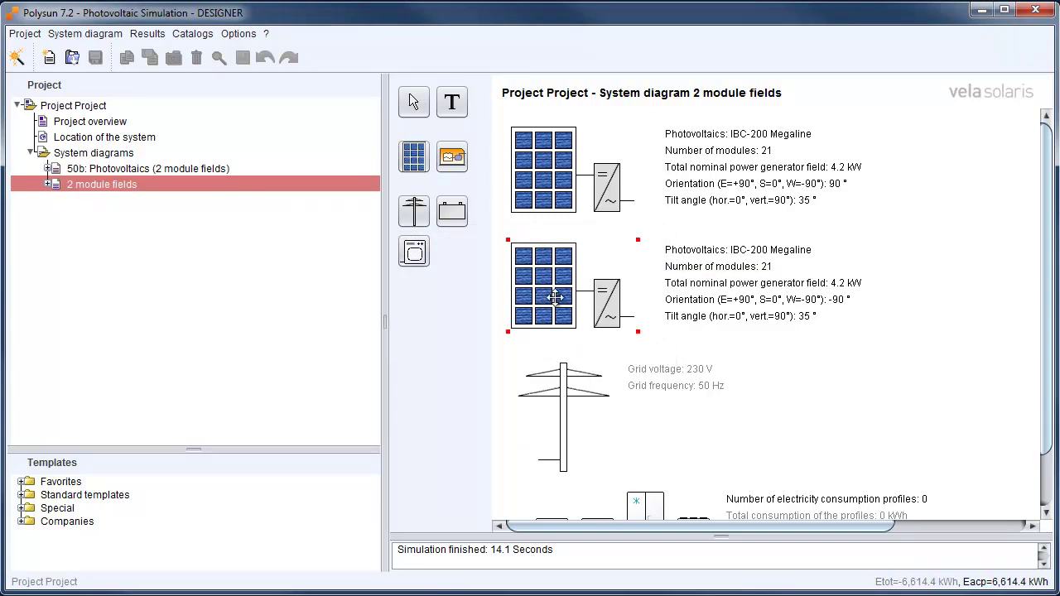
key("Delete")
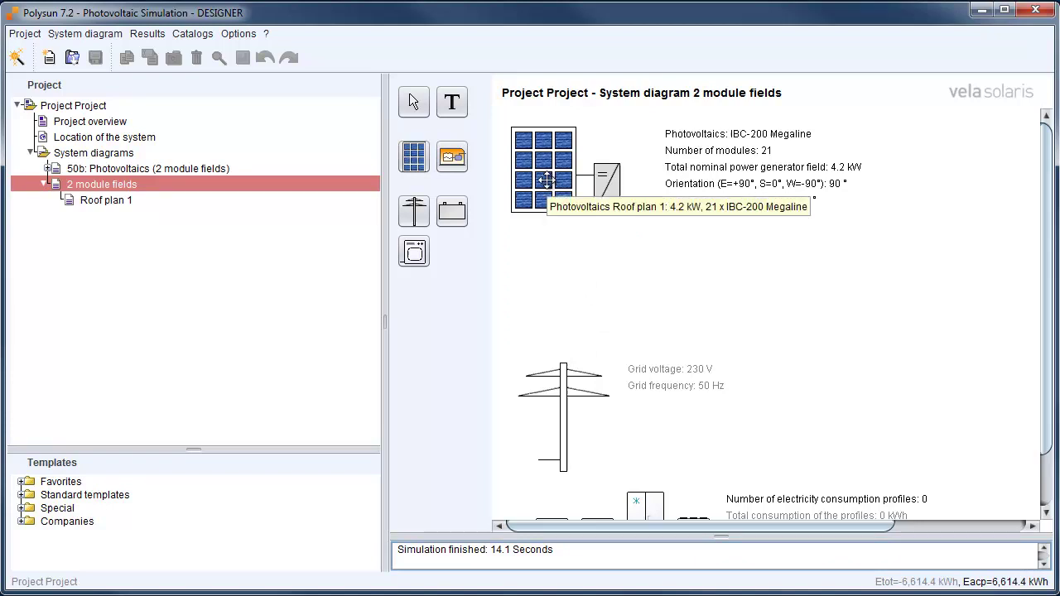
left_click(545, 181)
Set Roof plan 1 to 42 modules with a manual inverter layout and open the Layout 1 inverter catalog.
double_click(544, 180)
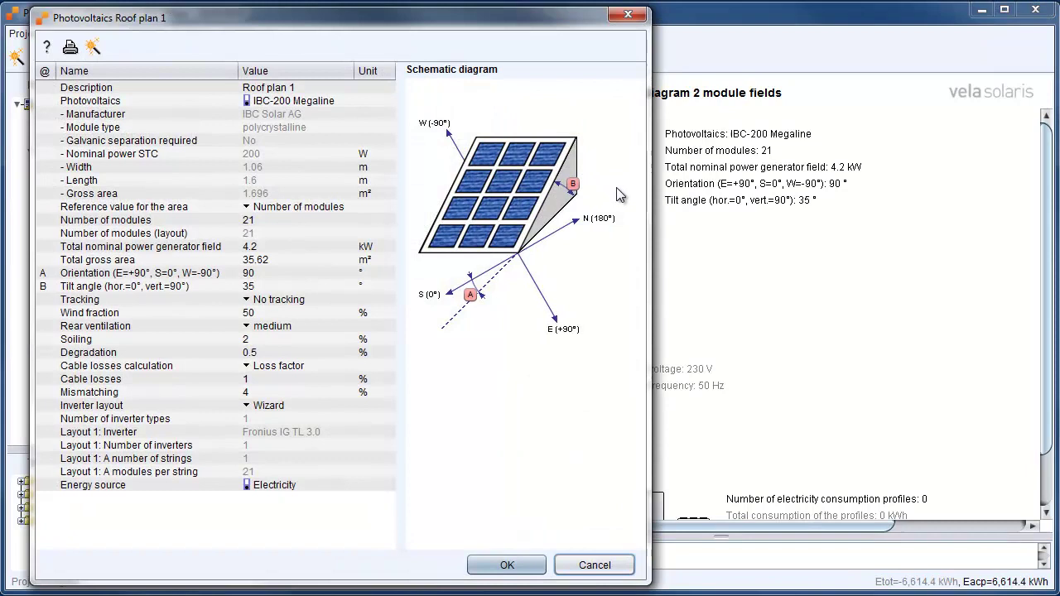
left_click(265, 218)
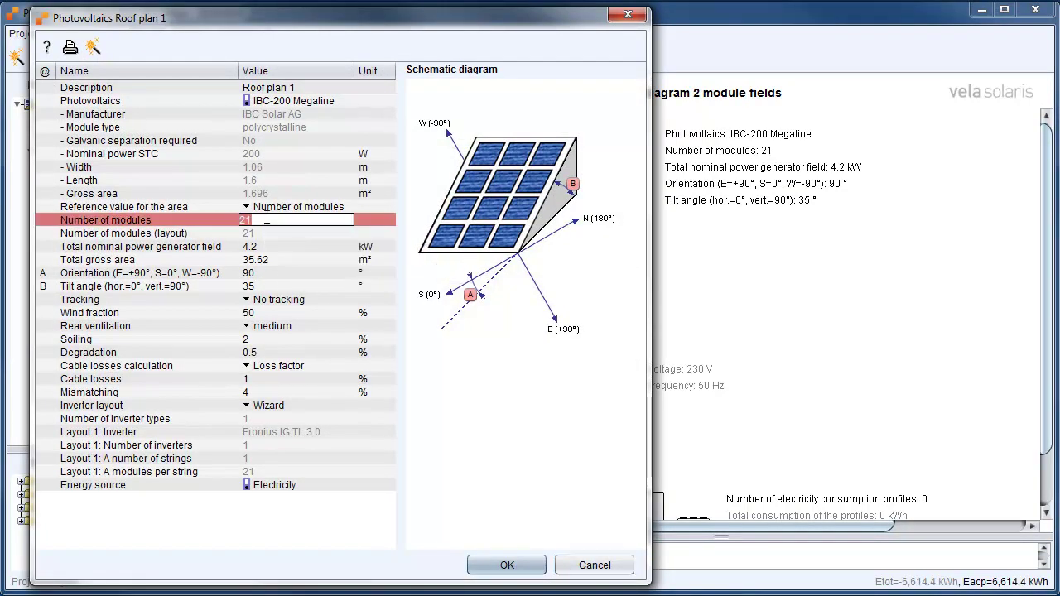
type("42")
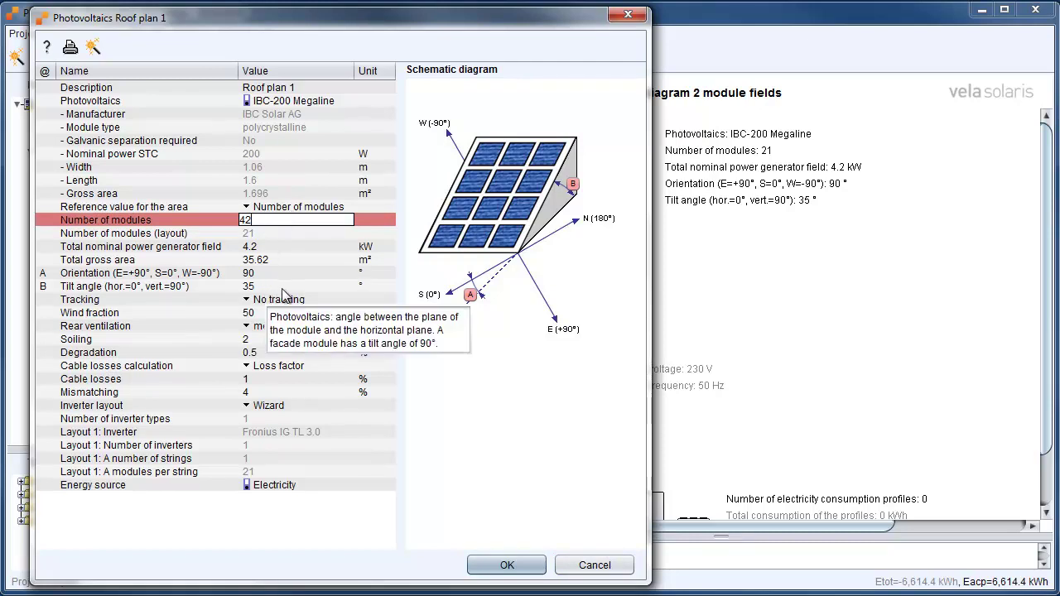
left_click(269, 405)
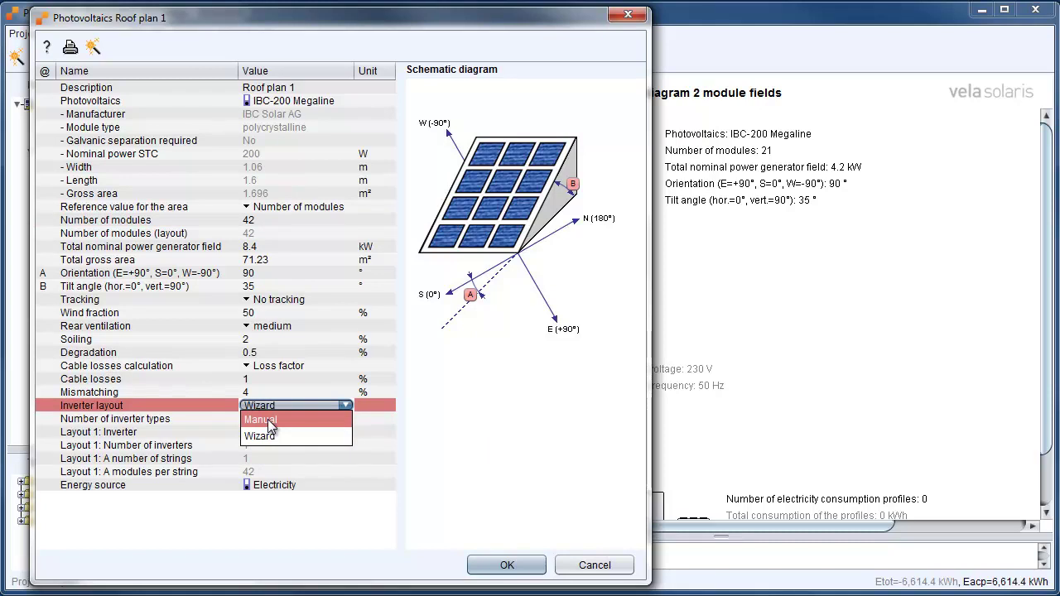
left_click(269, 421)
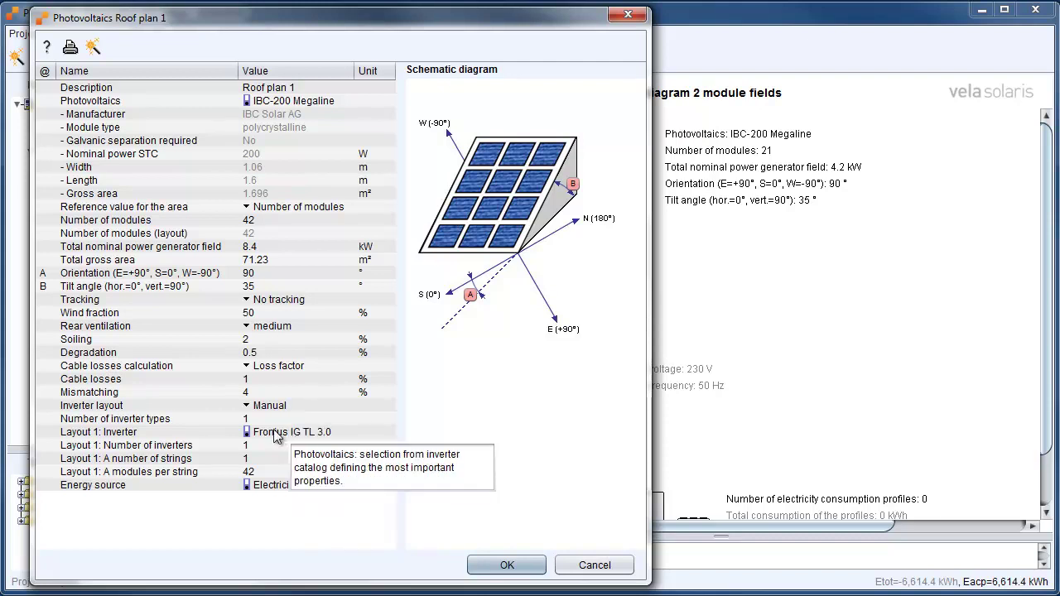
left_click(273, 434)
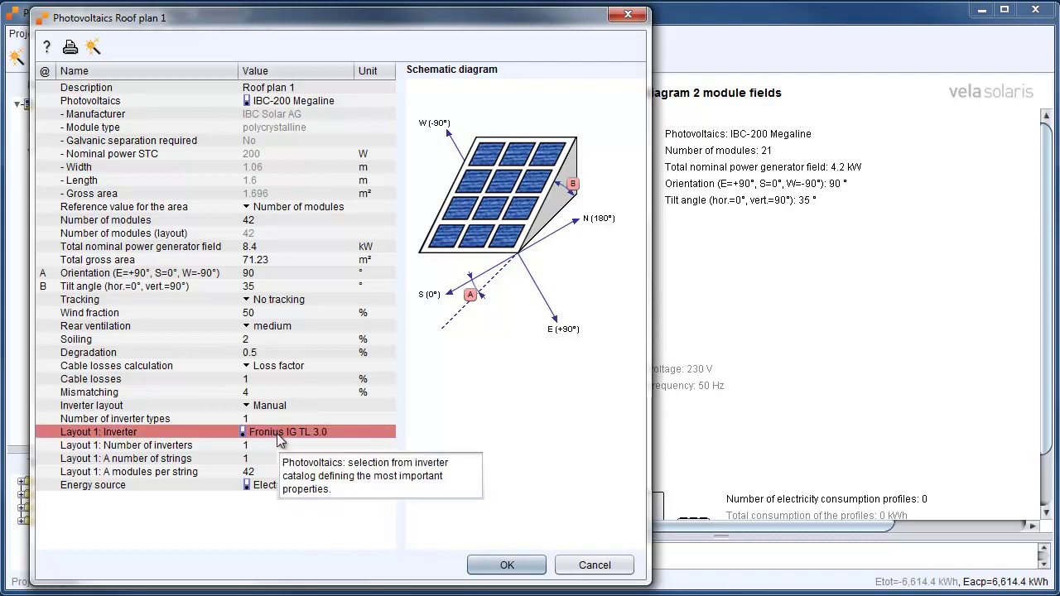
left_click(277, 433)
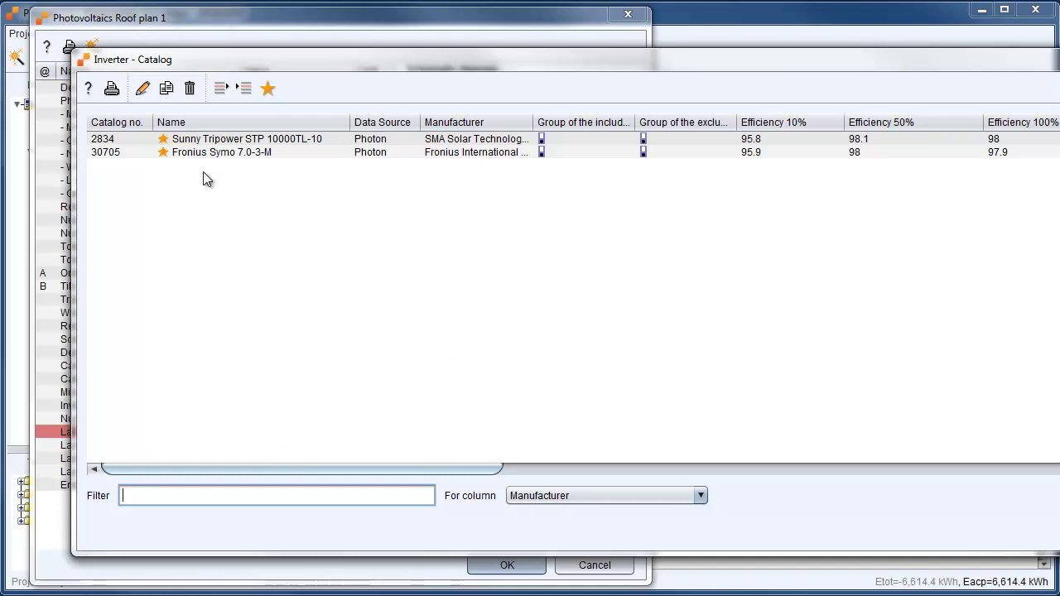
Choose the Fronius Symo 7.0-3-M from the inverter catalog for Layout 1.
left_click(188, 153)
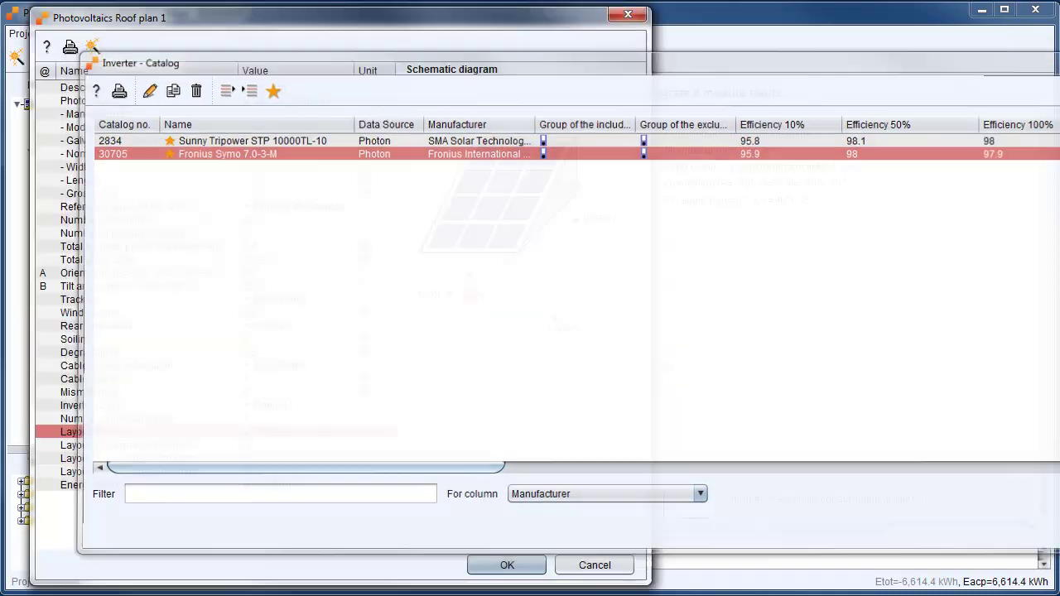
key("Return")
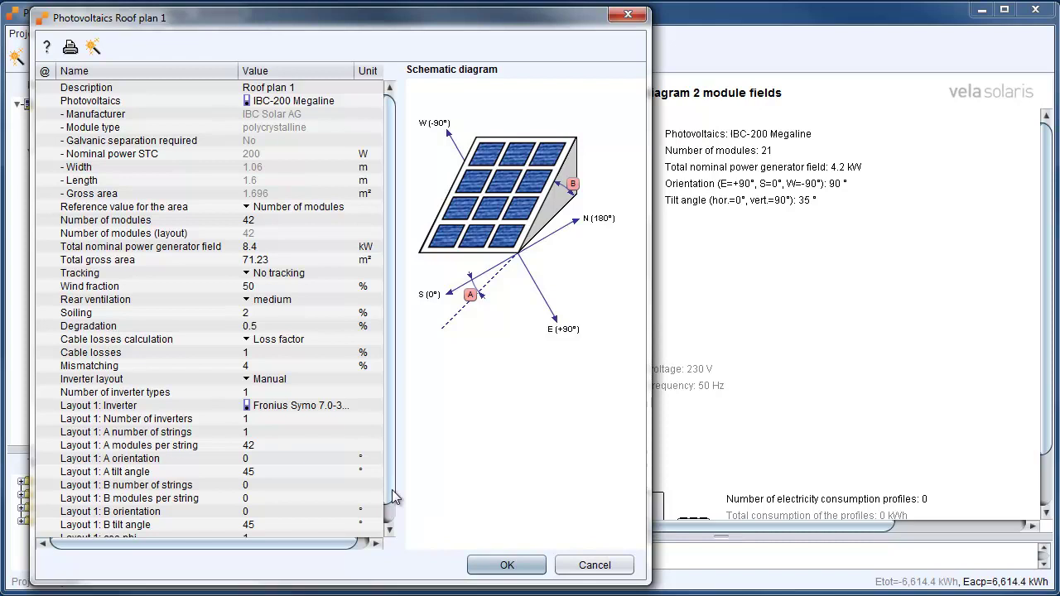
Set string A to 21 modules with 90° orientation and 35° tilt.
scroll(395, 452, "down", 2)
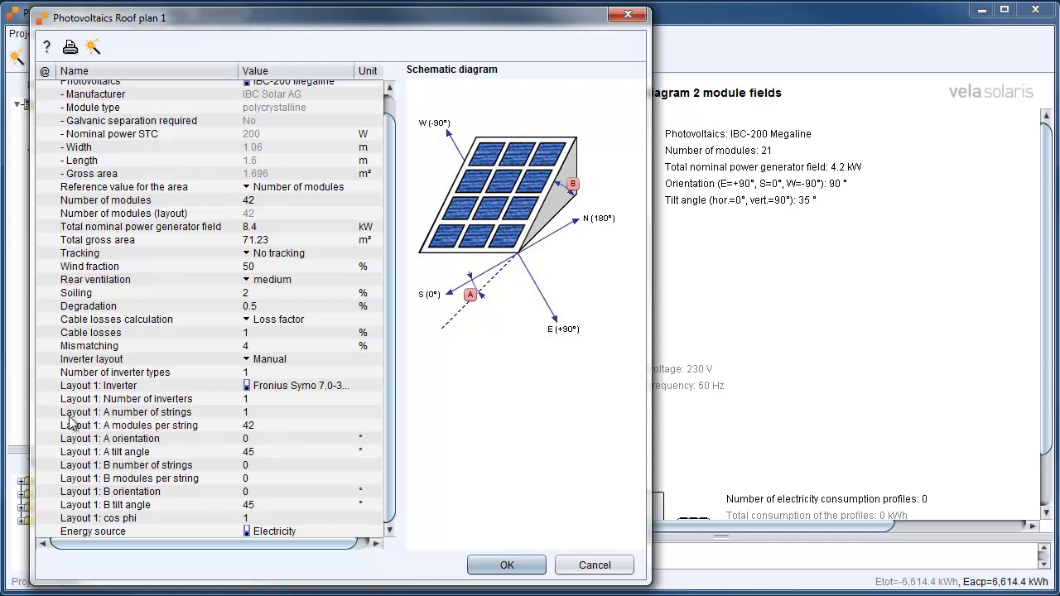
left_click(92, 439)
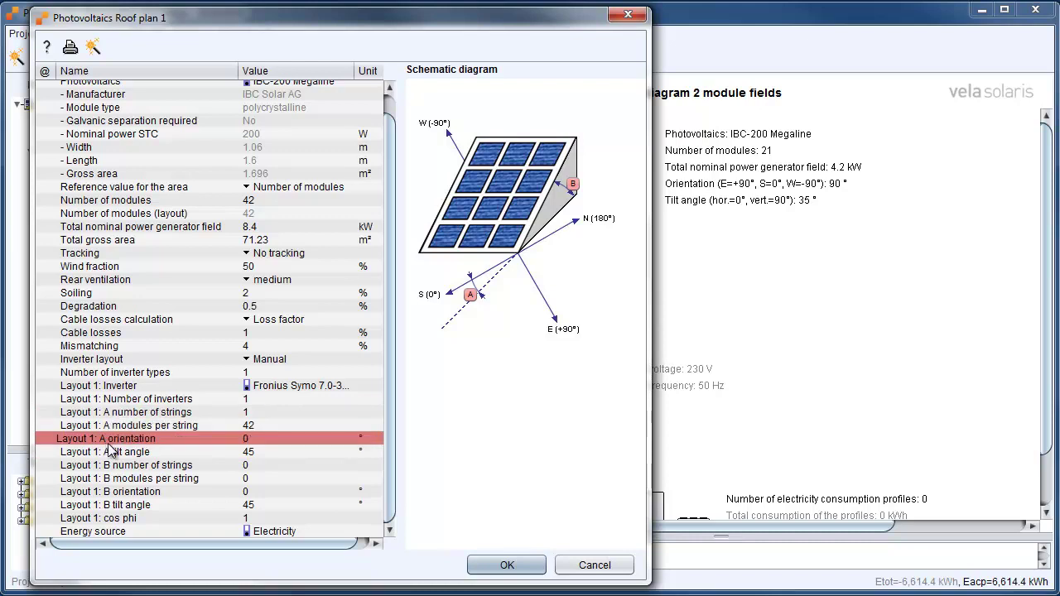
left_click(277, 401)
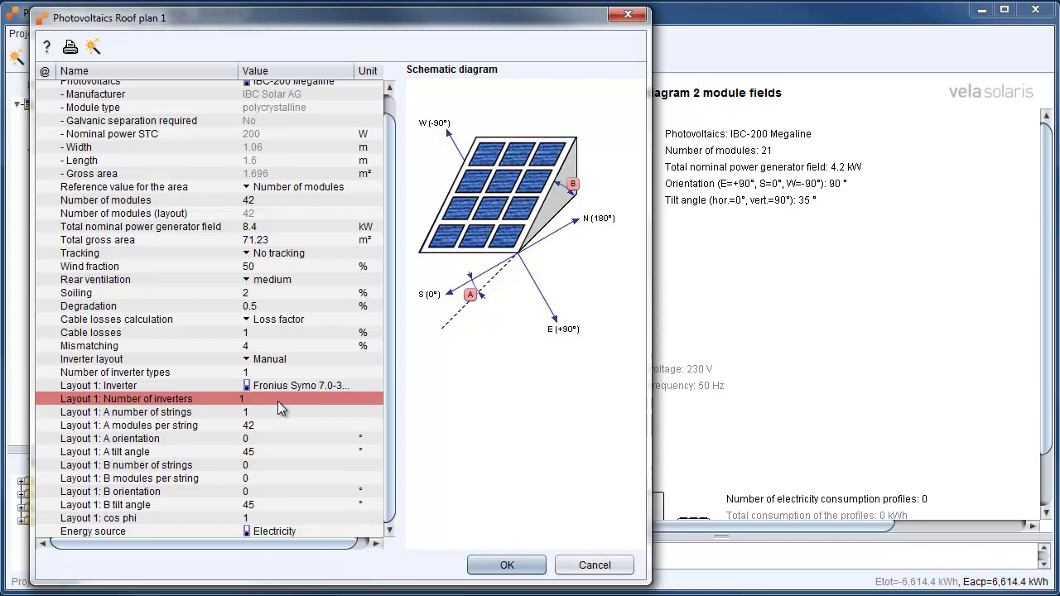
left_click(278, 414)
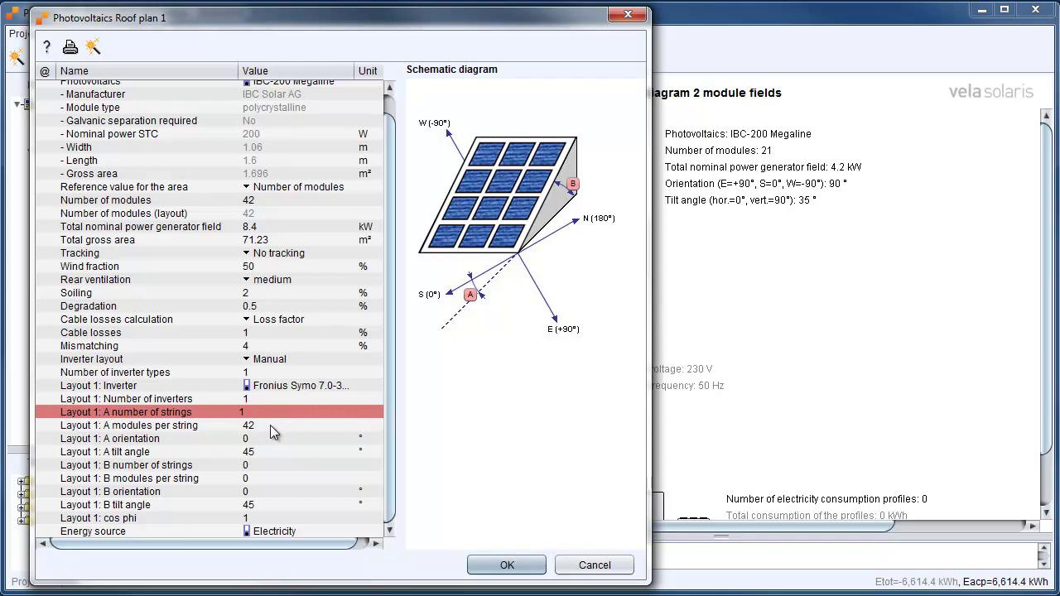
left_click(269, 426)
type("21")
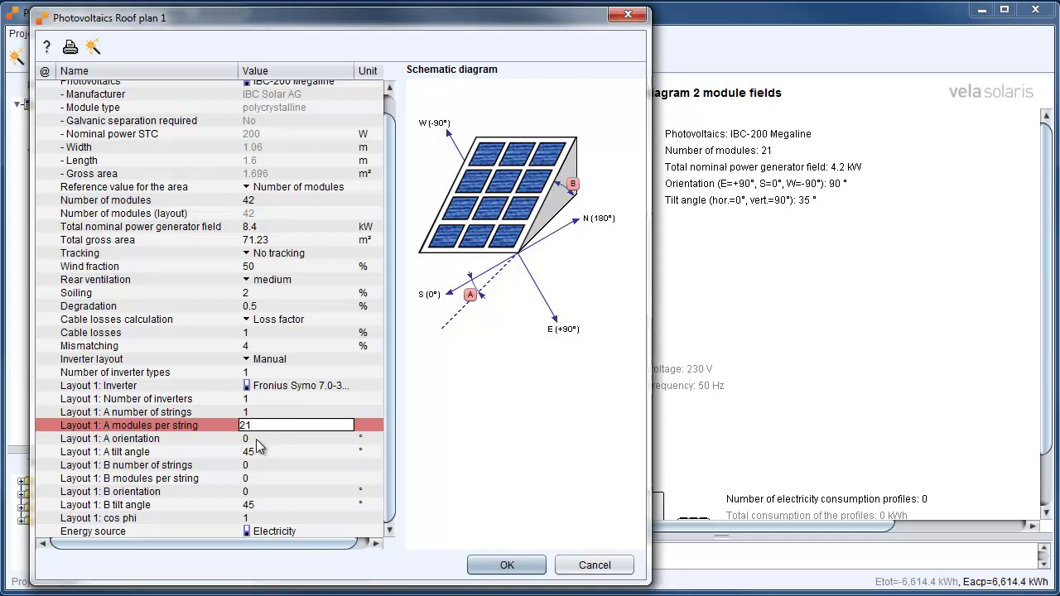
left_click(257, 439)
type("90")
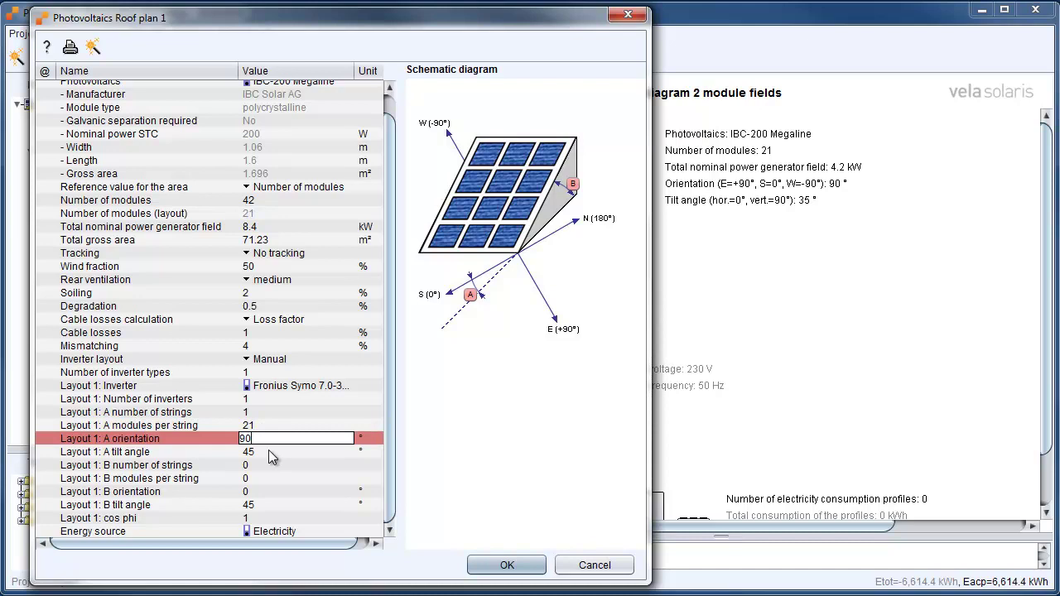
left_click(269, 453)
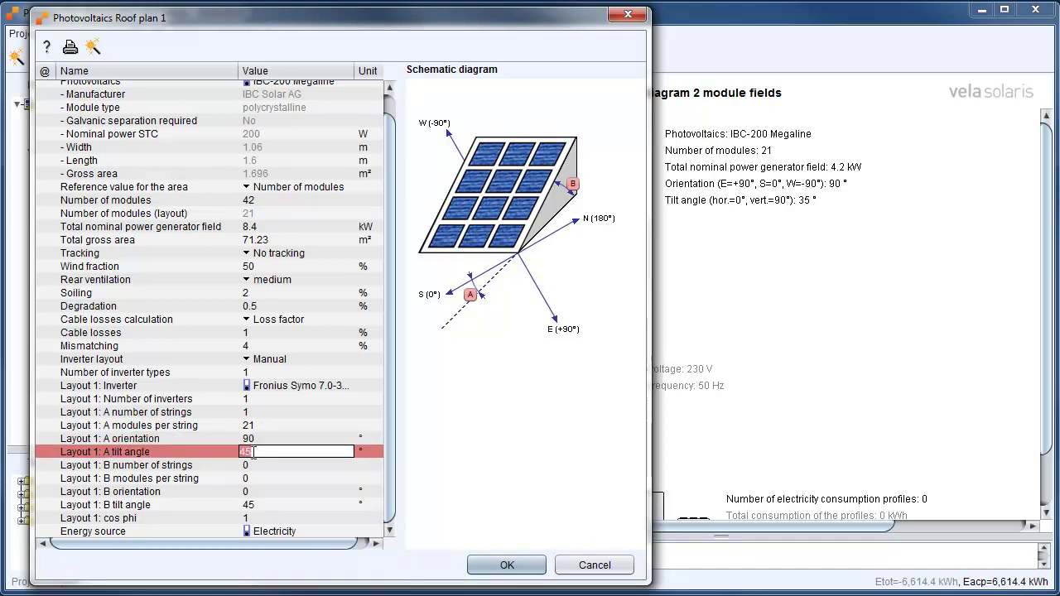
type("35")
Add one string B of 21 modules with -90° orientation and 35° tilt.
left_click(254, 467)
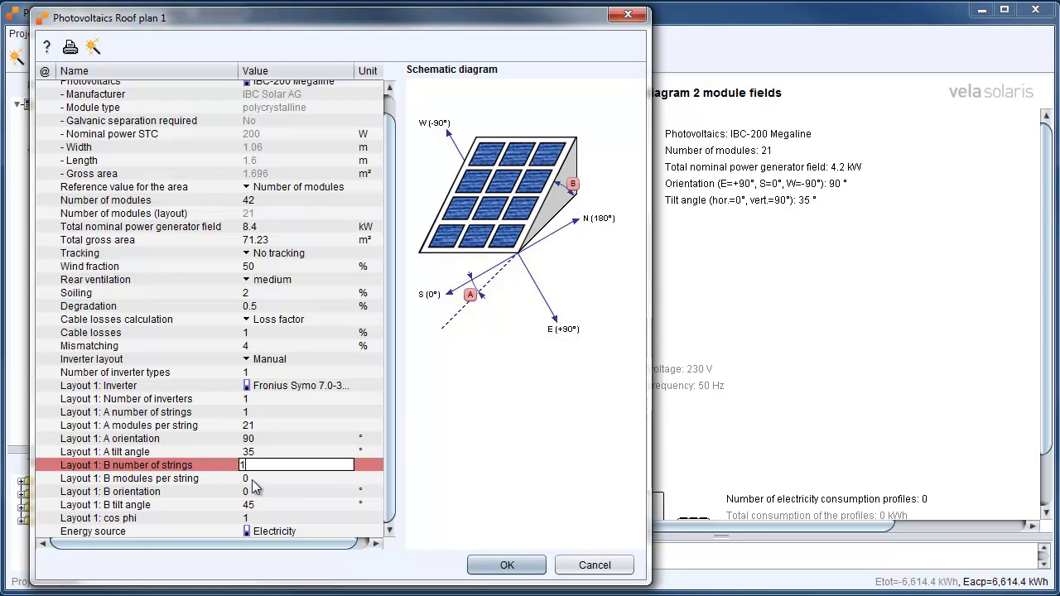
left_click(254, 478)
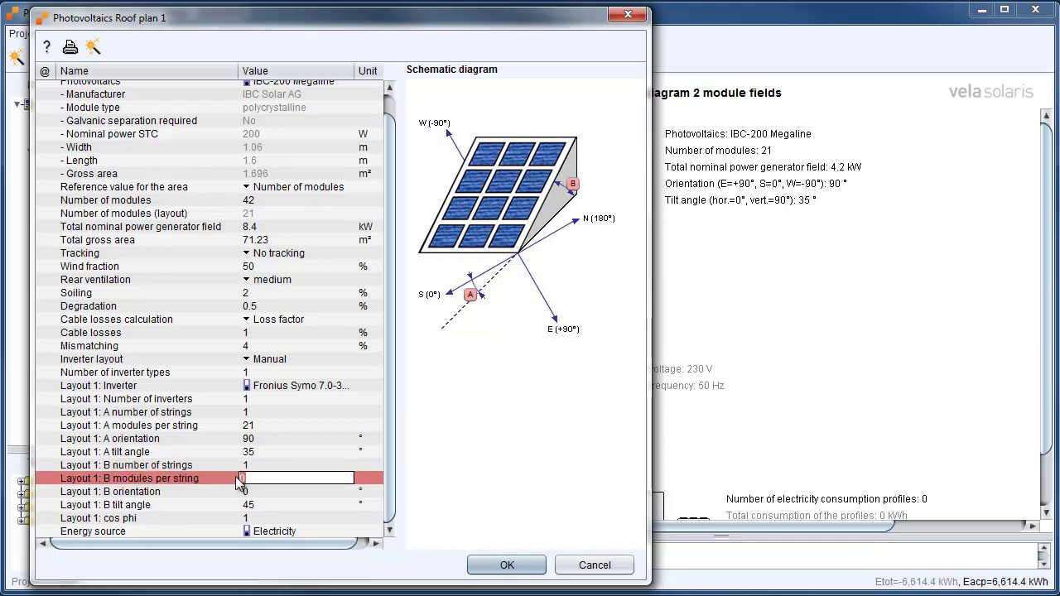
type("21")
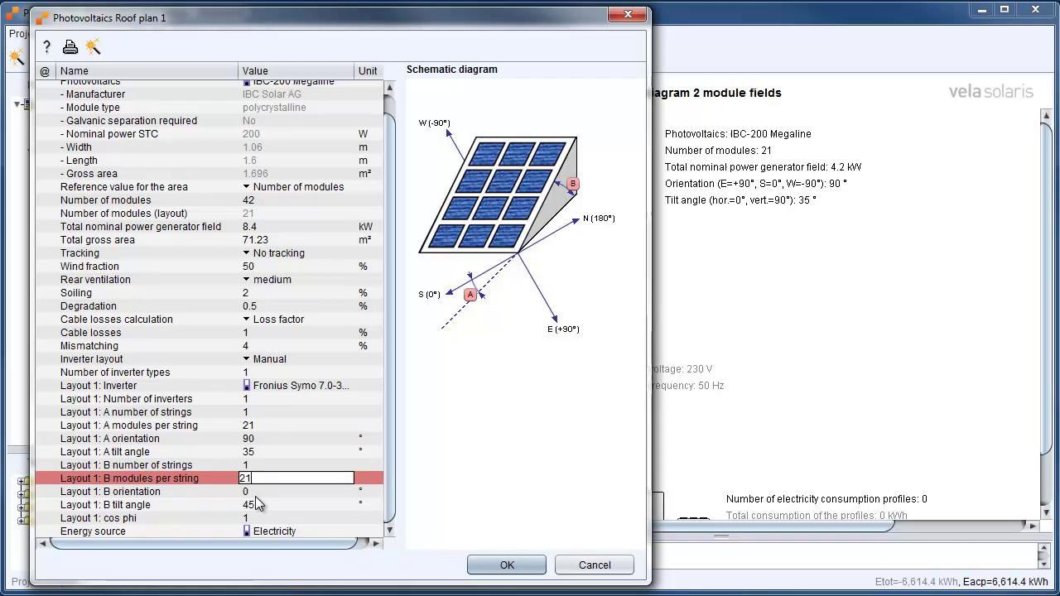
left_click(253, 493)
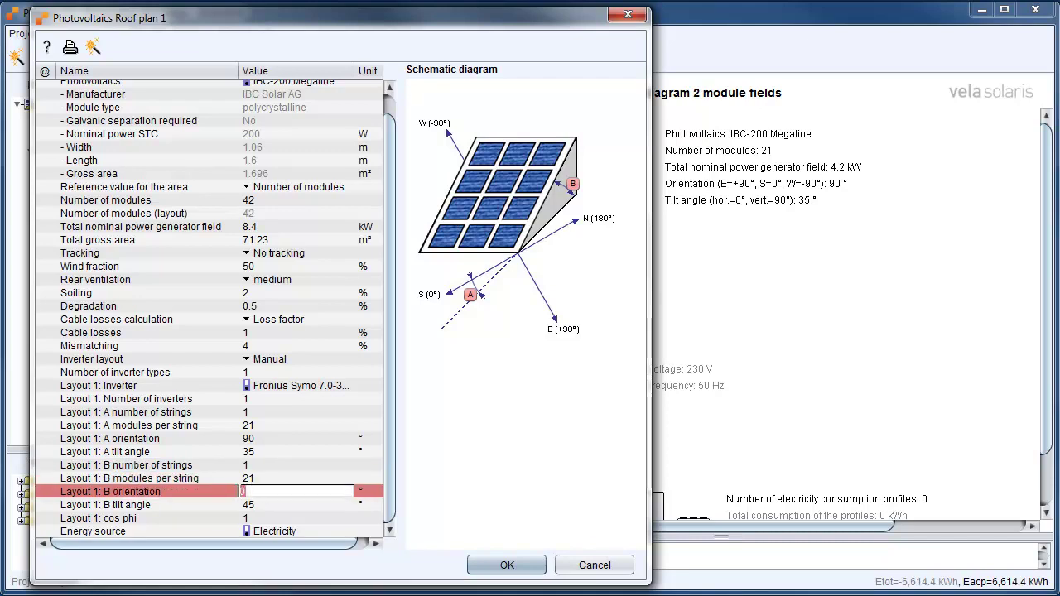
type("-90")
left_click(261, 503)
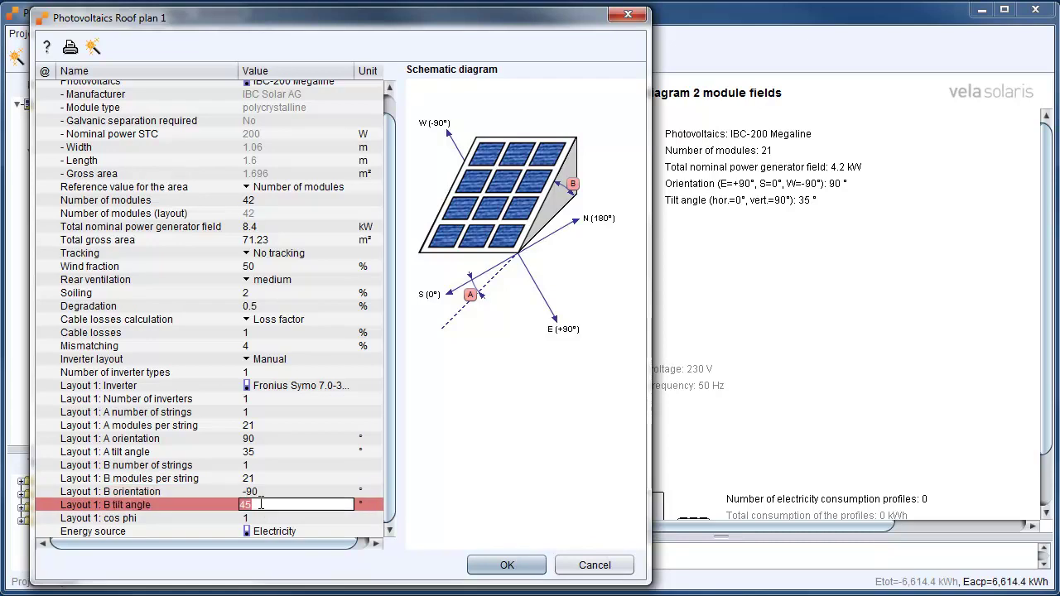
type("35")
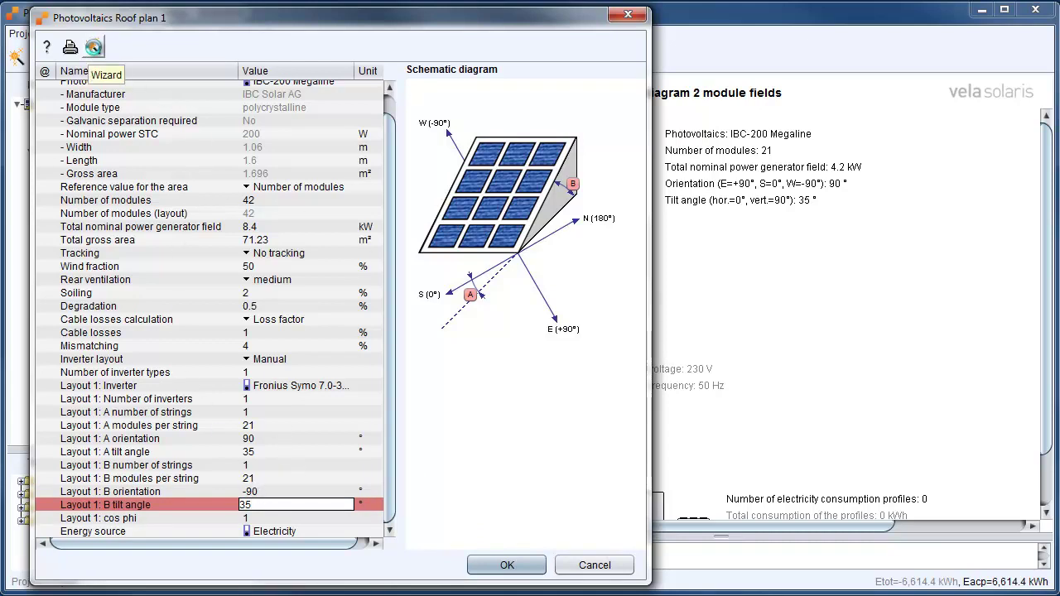
Review the wizard's PV validation checks for the Fronius Symo layout and accept them.
left_click(92, 48)
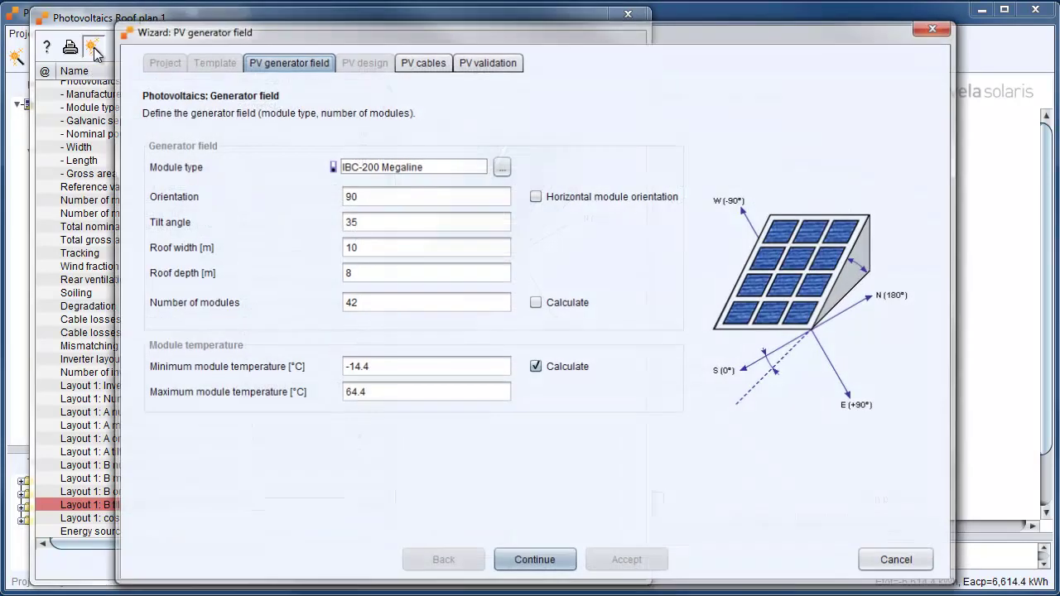
left_click(473, 62)
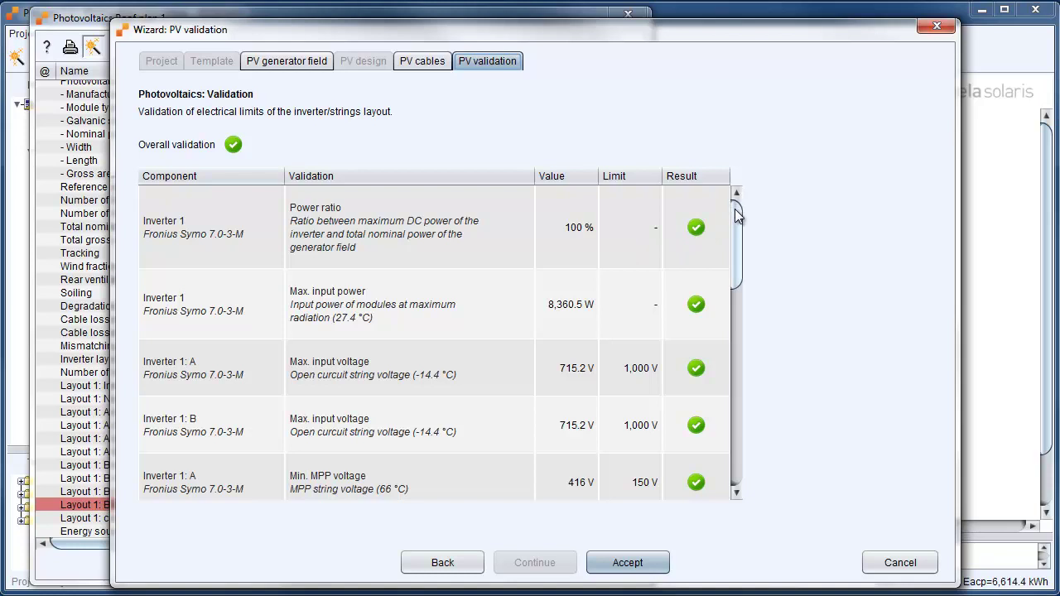
left_click_drag(734, 209, 770, 431)
left_click(628, 569)
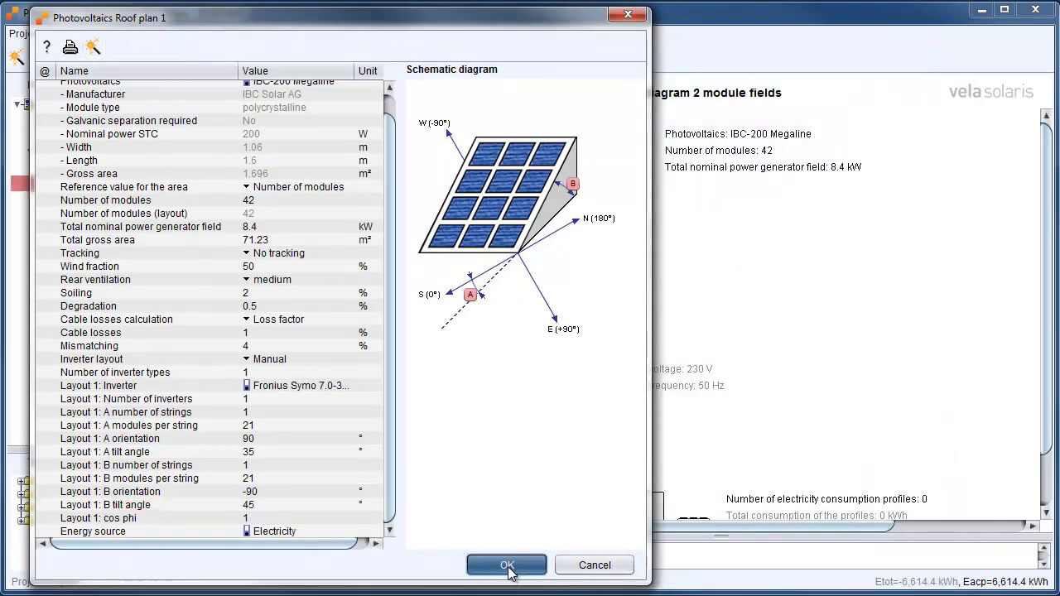
Apply the roof plan and simulate: 6,857.6 kWh DC and 6,668.6 kWh AC yearly.
left_click(507, 567)
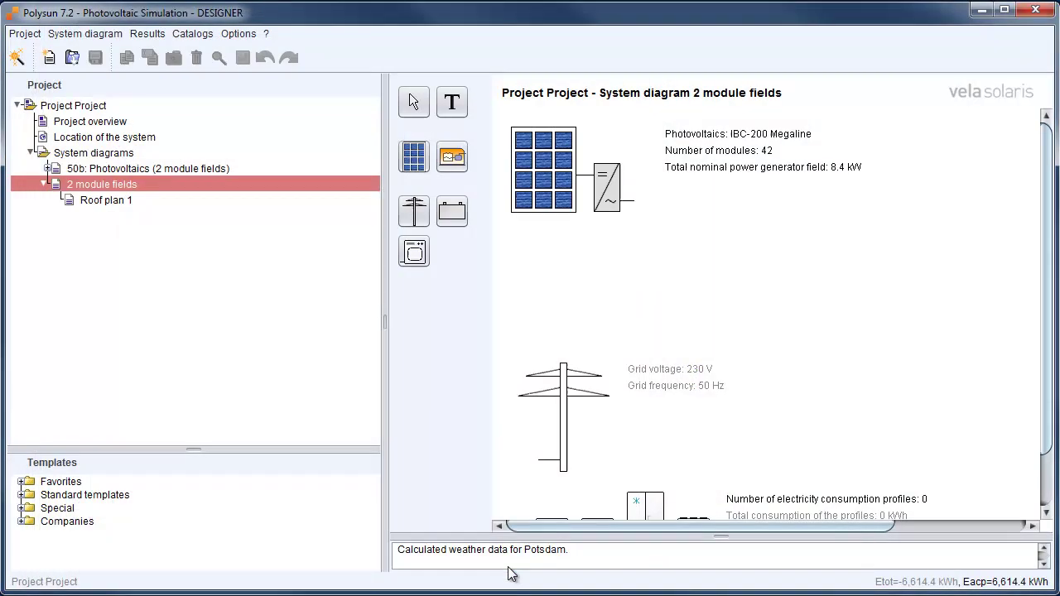
left_click(148, 35)
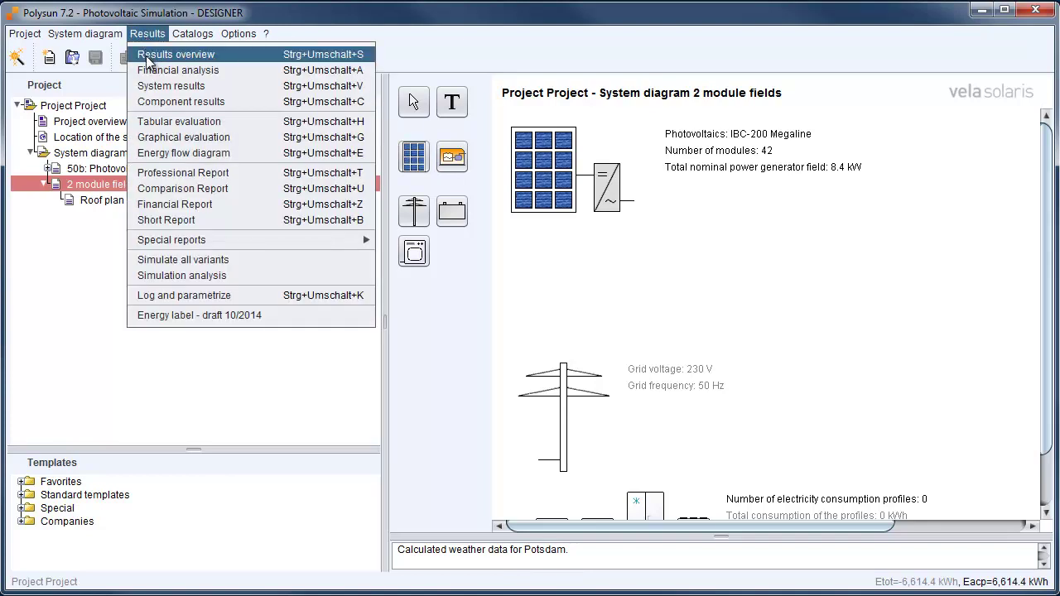
left_click(149, 58)
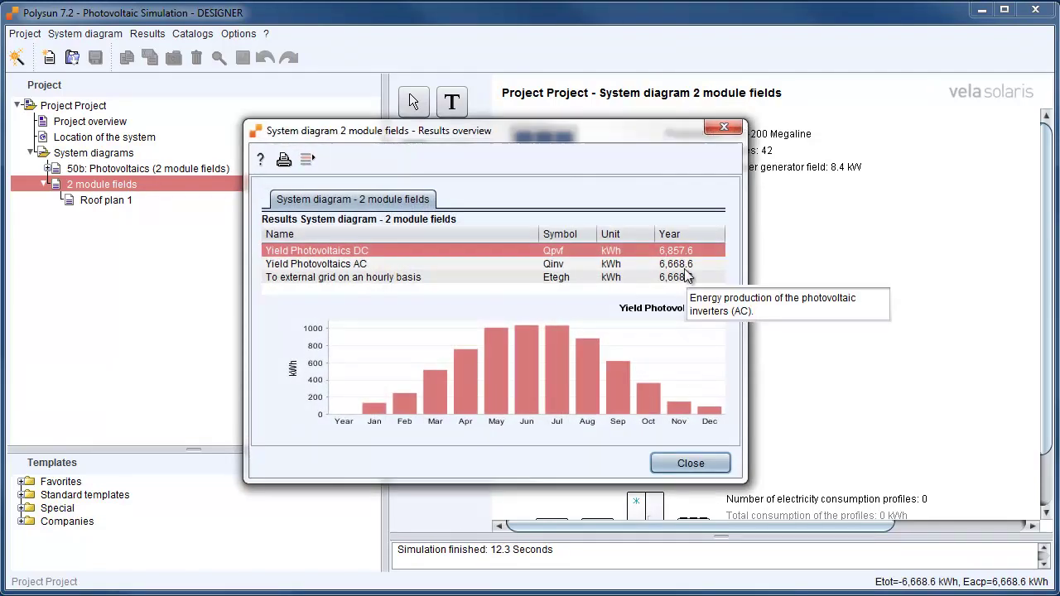
left_click(691, 463)
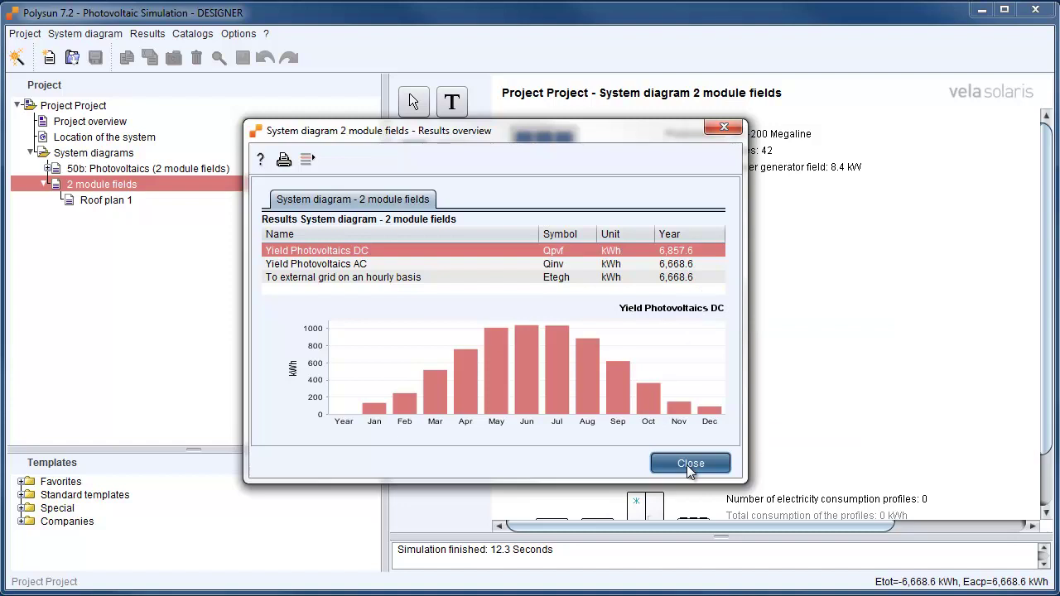
Set 50b: Photovoltaics as the reference system diagram, then reselect 2 module fields.
left_click(117, 168)
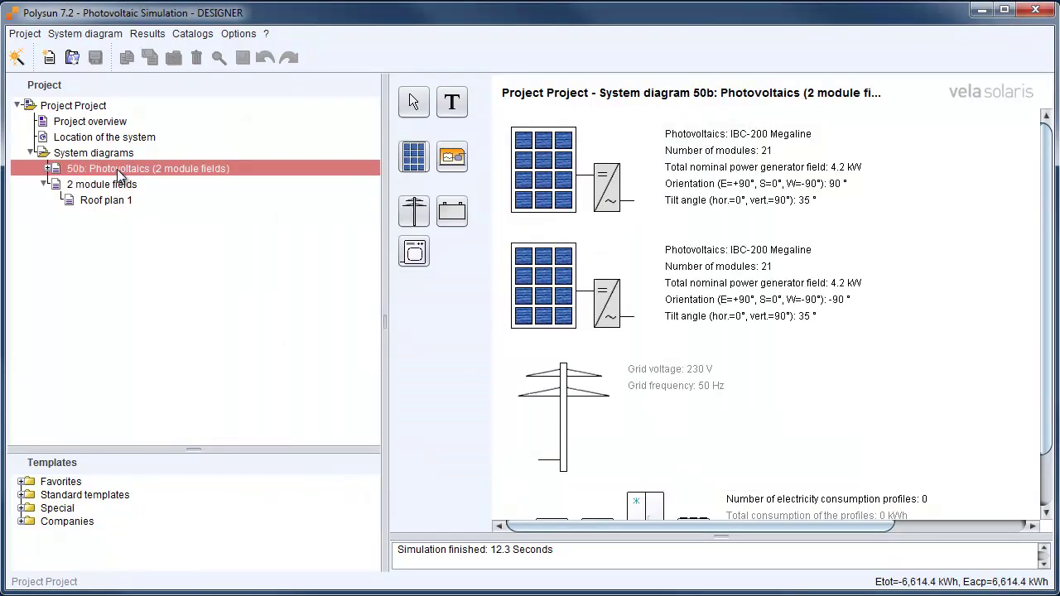
right_click(116, 167)
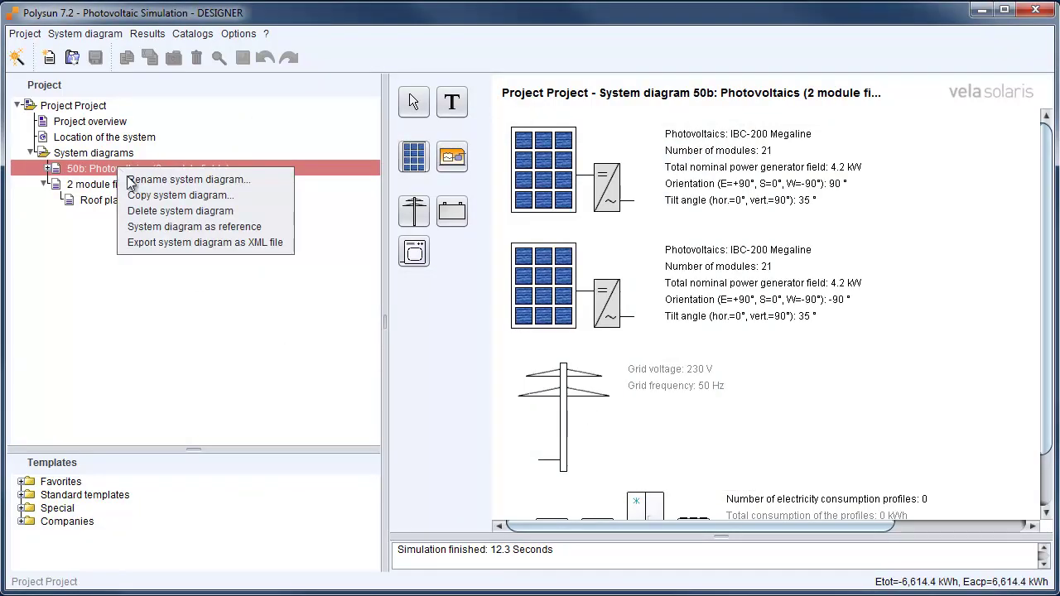
left_click(180, 228)
left_click(681, 325)
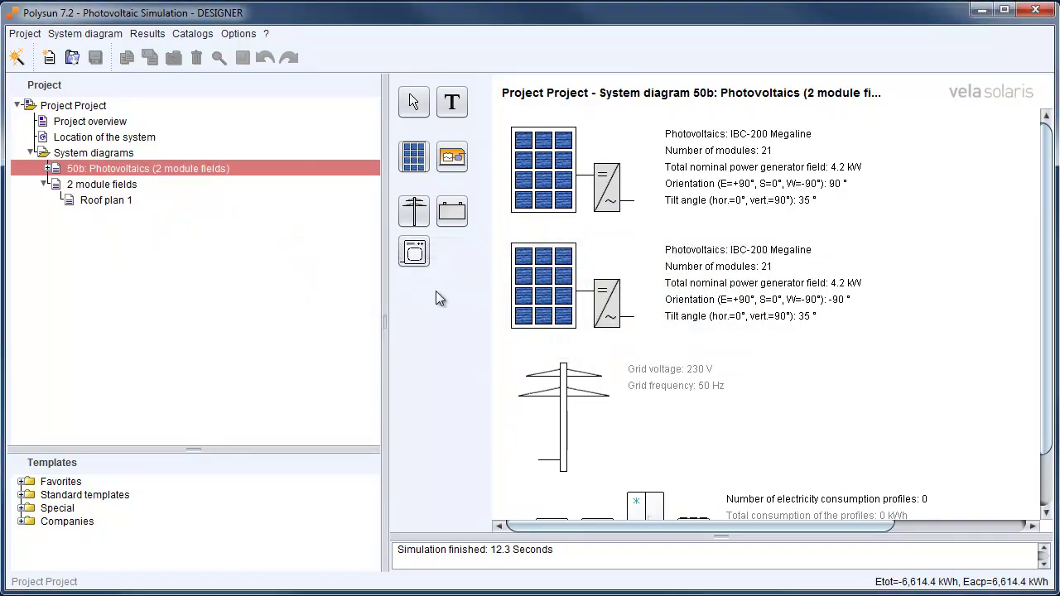
left_click(106, 184)
Chart monthly Yield Photovoltaics AC: variant 6,668.6 kWh versus 50b reference 6,614.4 kWh.
left_click(152, 35)
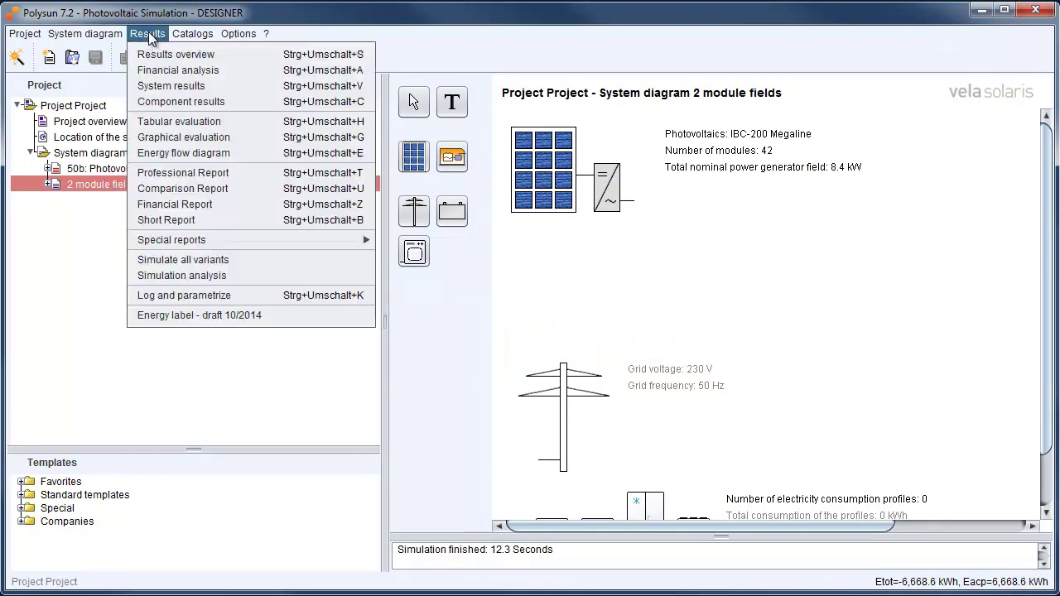
left_click(158, 58)
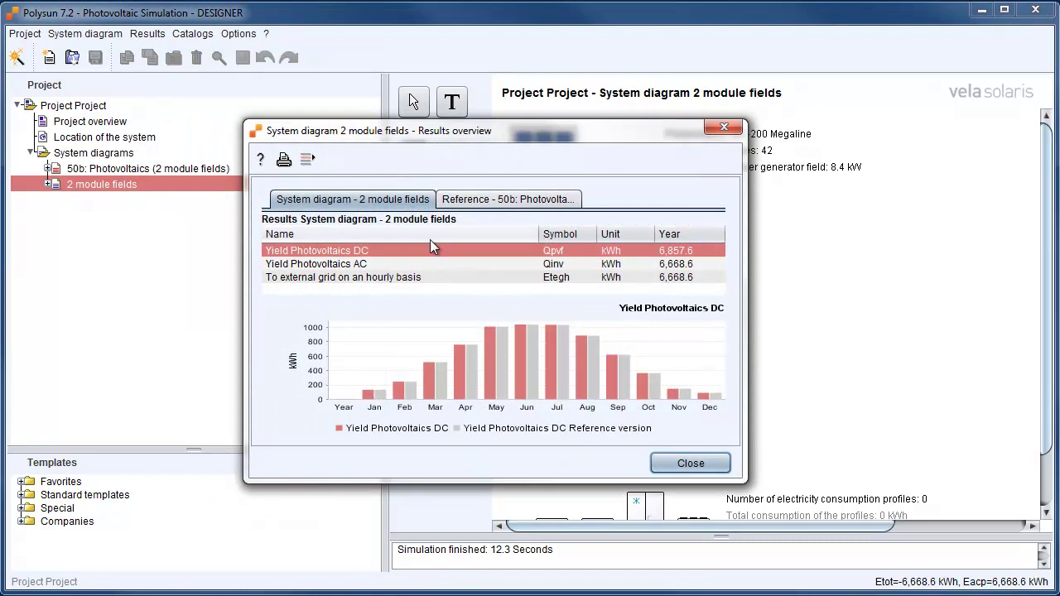
left_click(458, 202)
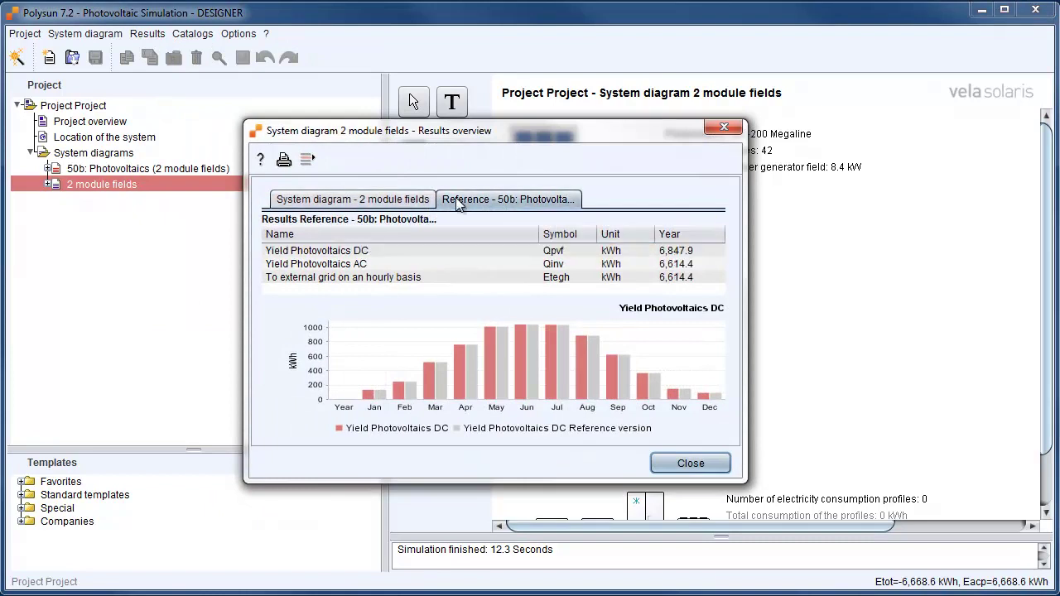
left_click(403, 264)
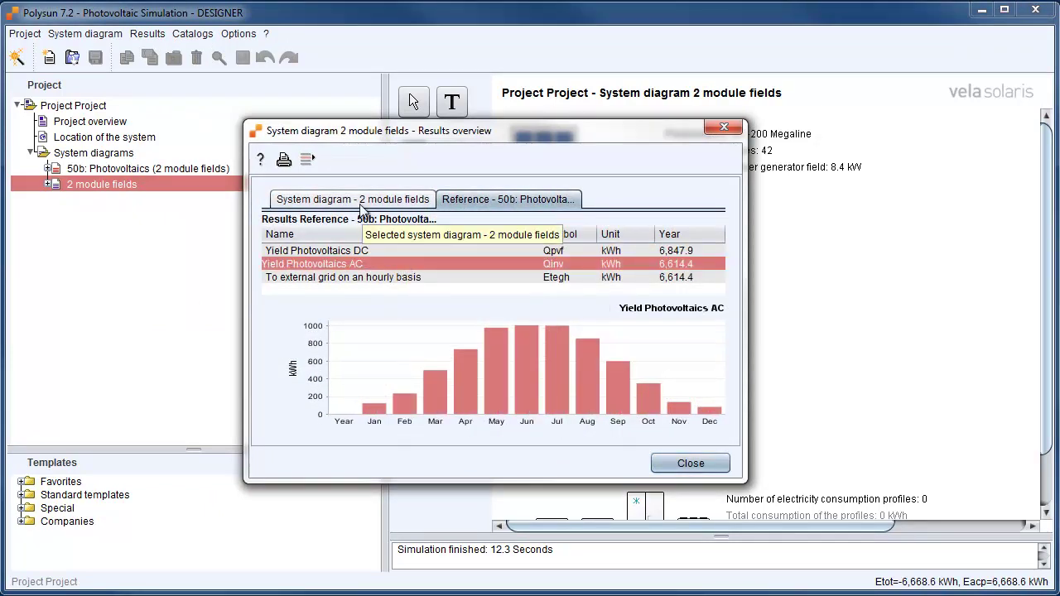
left_click(363, 201)
left_click(366, 264)
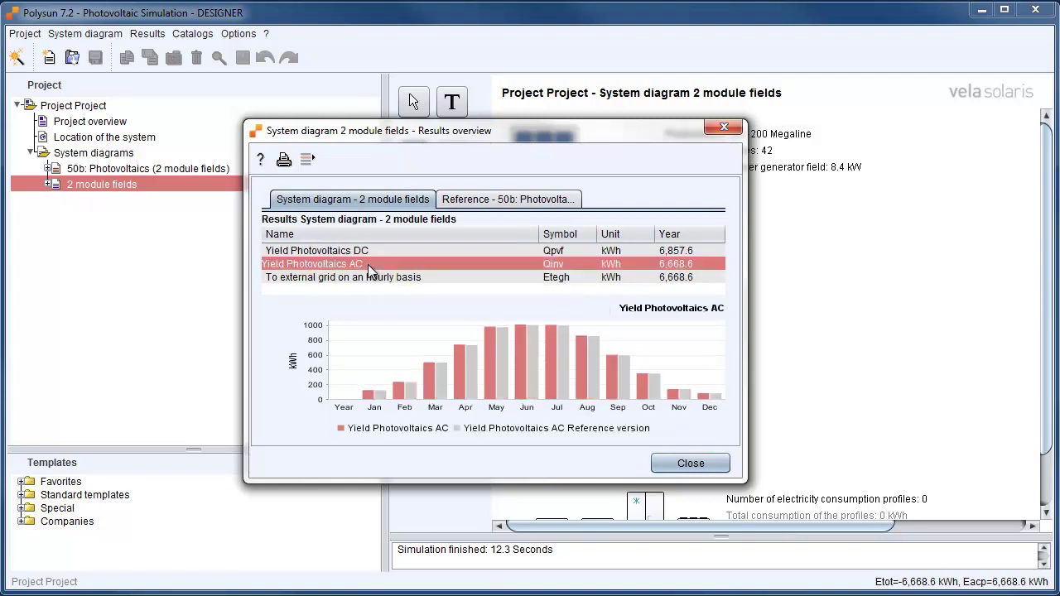